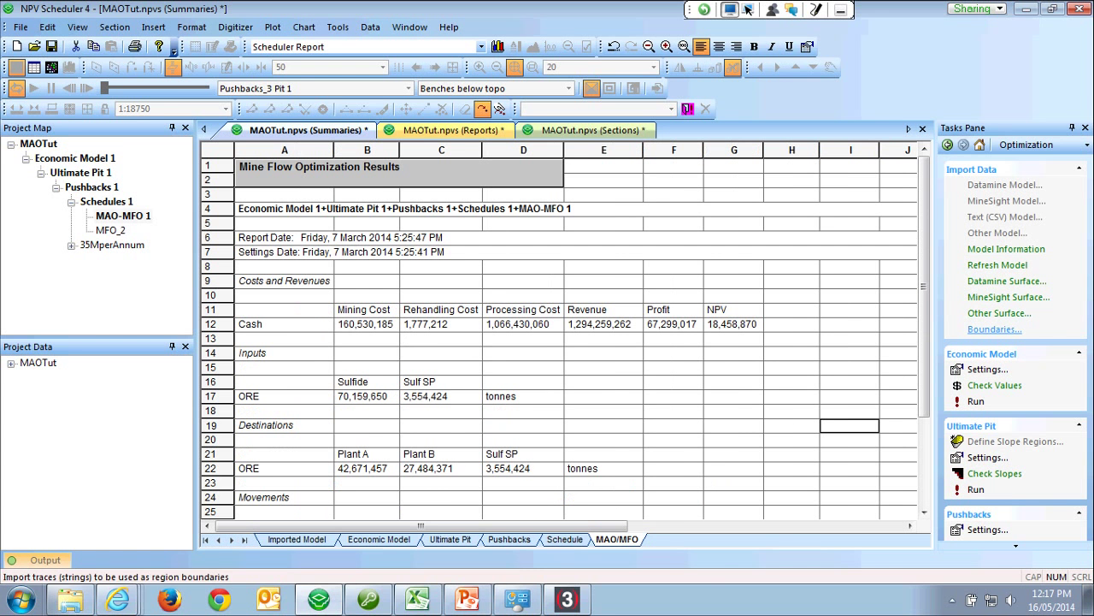
# Open the Allocation & Flow economic settings and review the metal price, mining cost and Sulfide rock type parameters.
pyautogui.click(1079, 353)
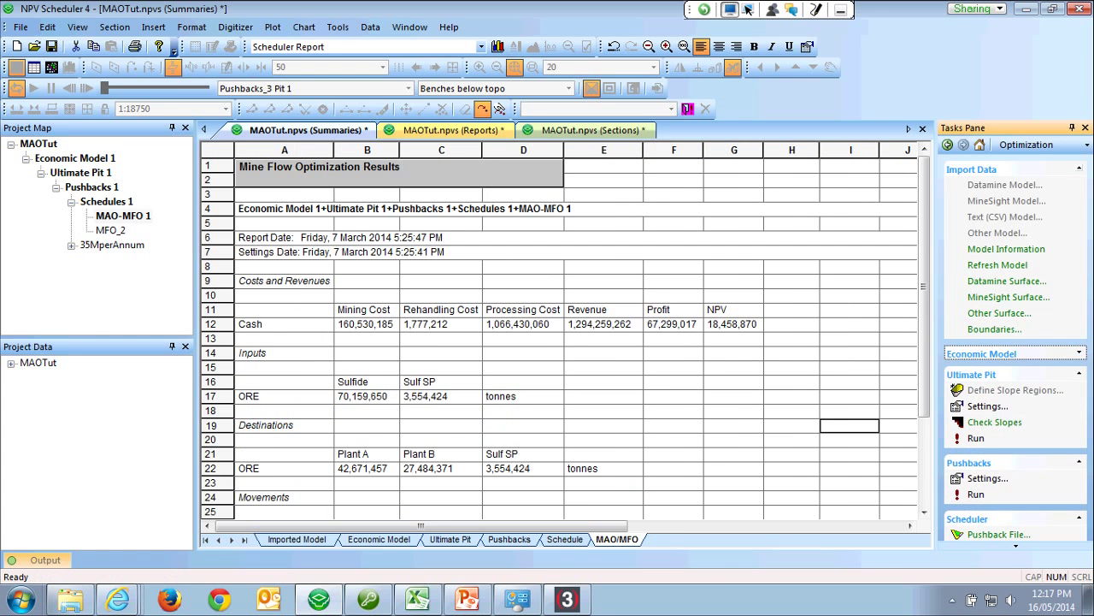
pyautogui.click(1079, 168)
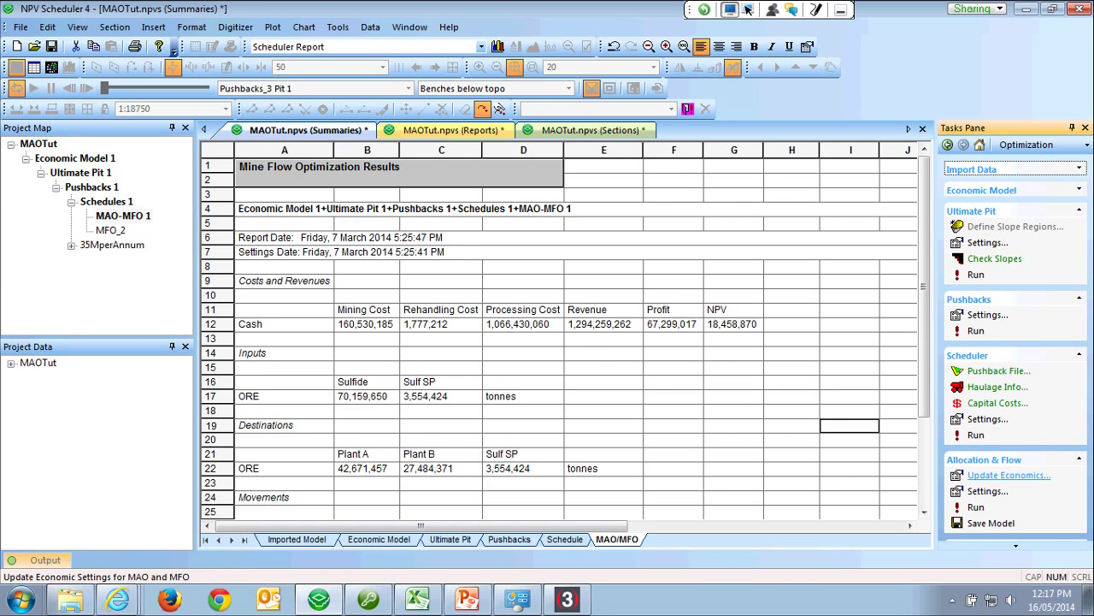
pyautogui.click(1009, 476)
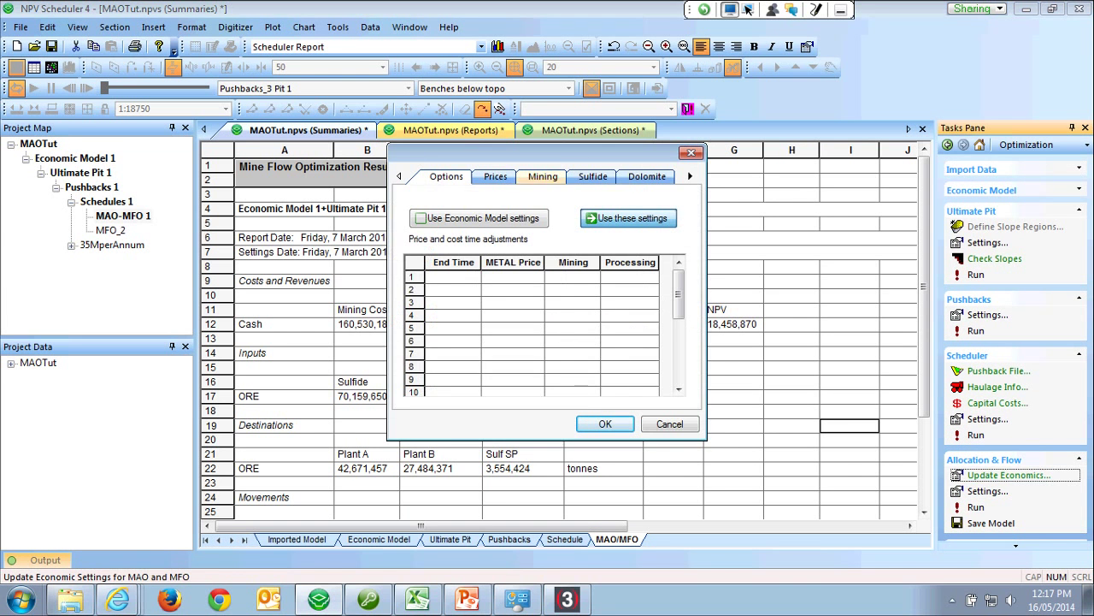
pyautogui.click(495, 176)
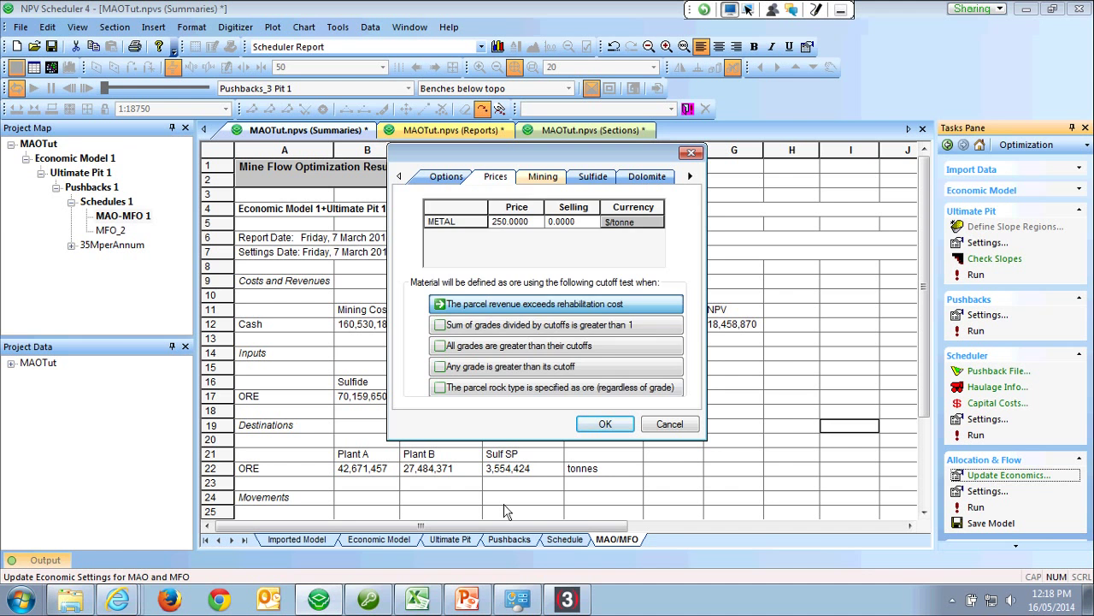
pyautogui.hotkey('ctrl', 'Tab')
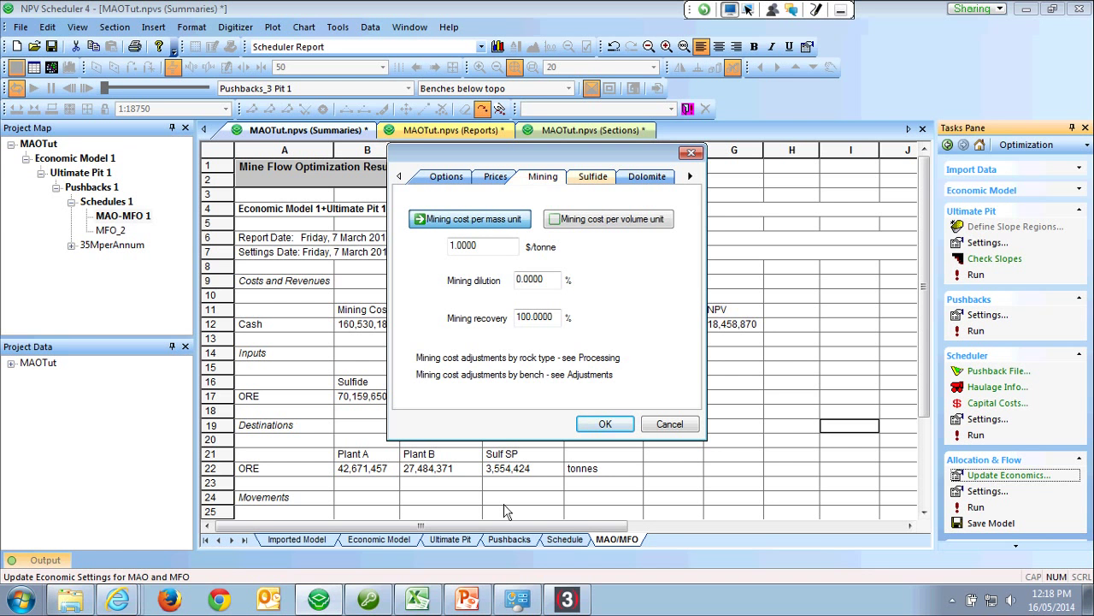
pyautogui.hotkey('ctrl', 'Tab')
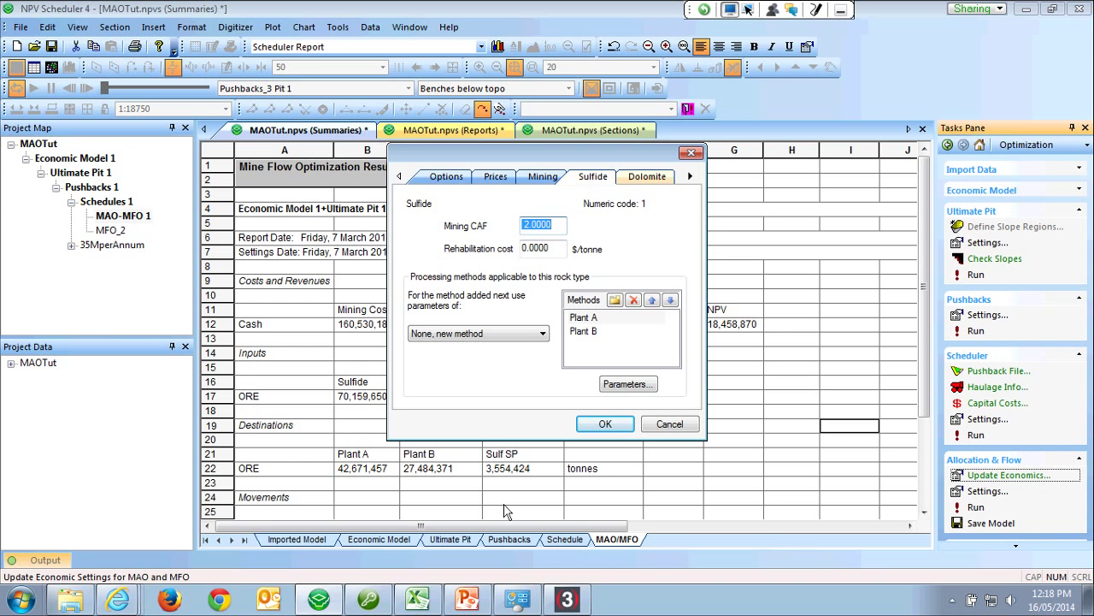
# Review the processing cost and METAL recovery parameters of the Plant A method for the Sulfide rock type.
pyautogui.press('Tab')
pyautogui.press('Tab')
pyautogui.press('Tab')
pyautogui.press('Down')
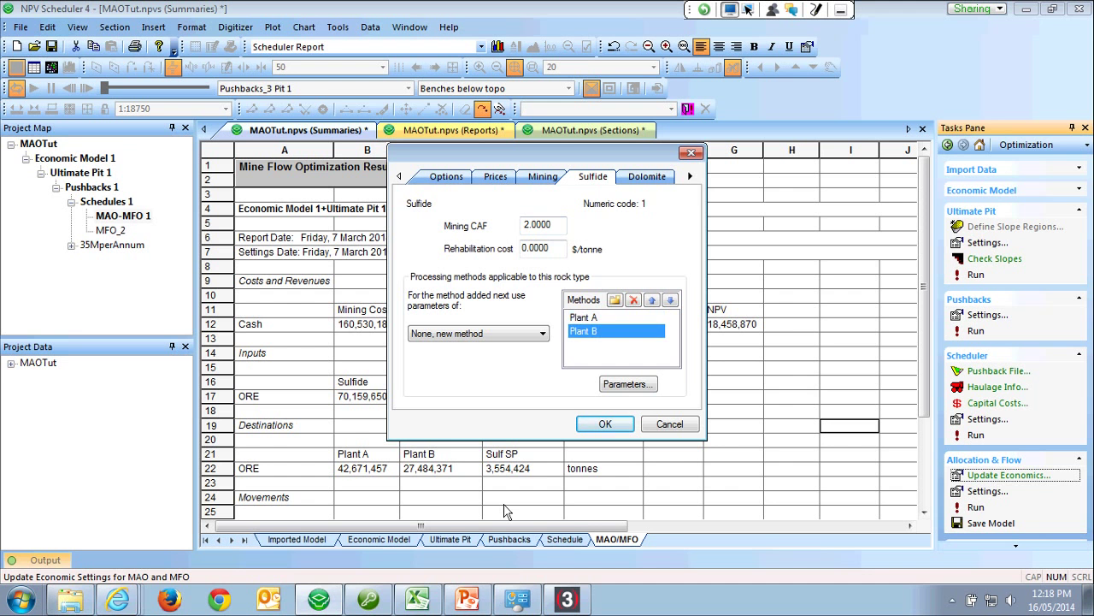
pyautogui.press('Up')
pyautogui.press('Tab')
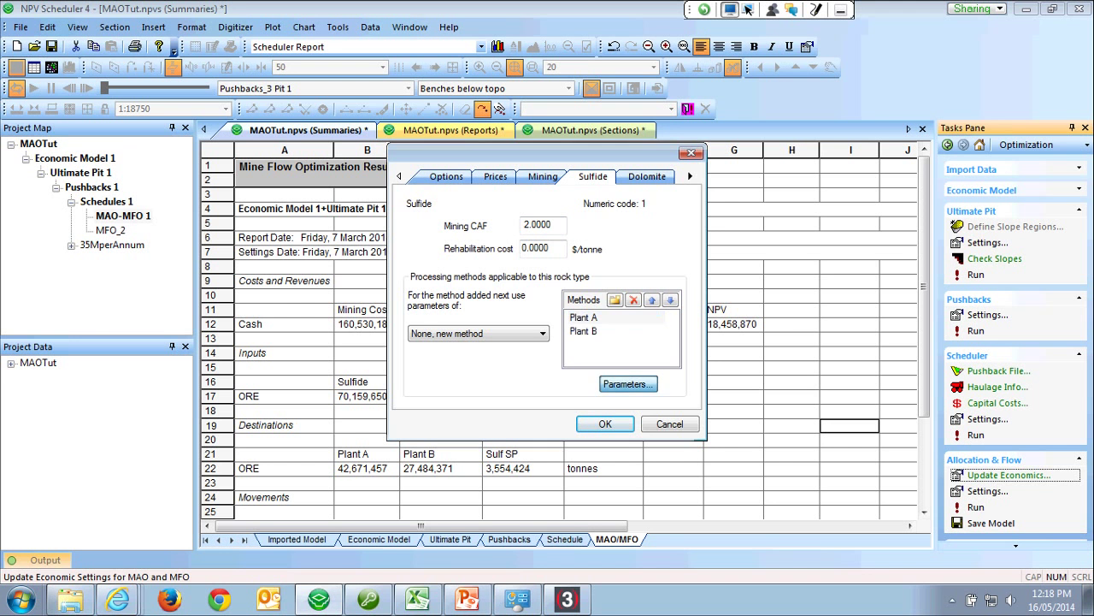
pyautogui.press('Return')
pyautogui.hotkey('ctrl', 'Tab')
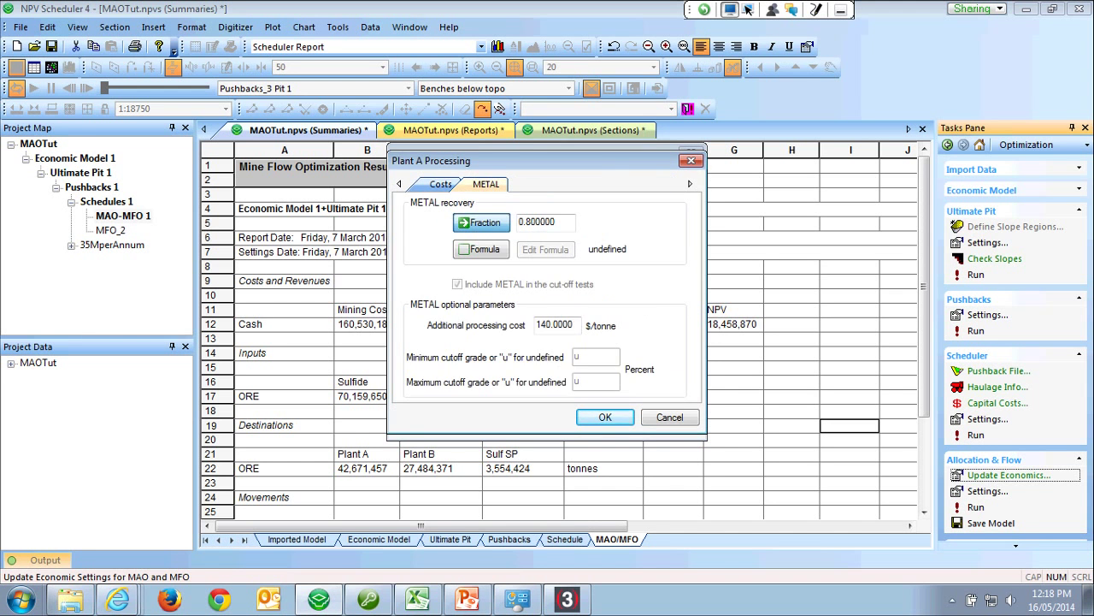
pyautogui.hotkey('ctrl', 'shift', 'Tab')
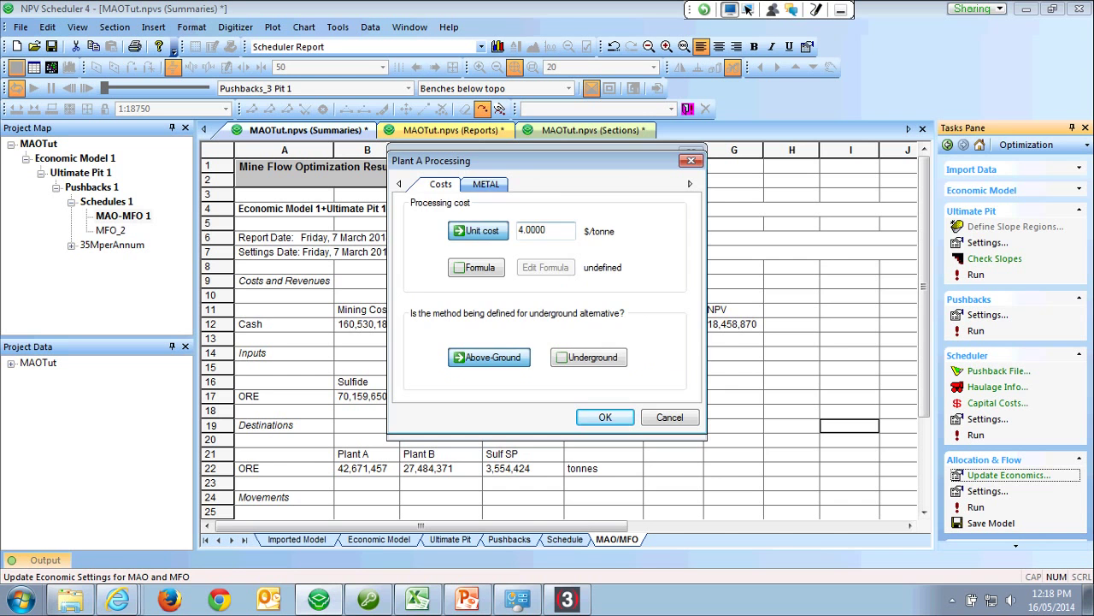
pyautogui.hotkey('ctrl', 'Tab')
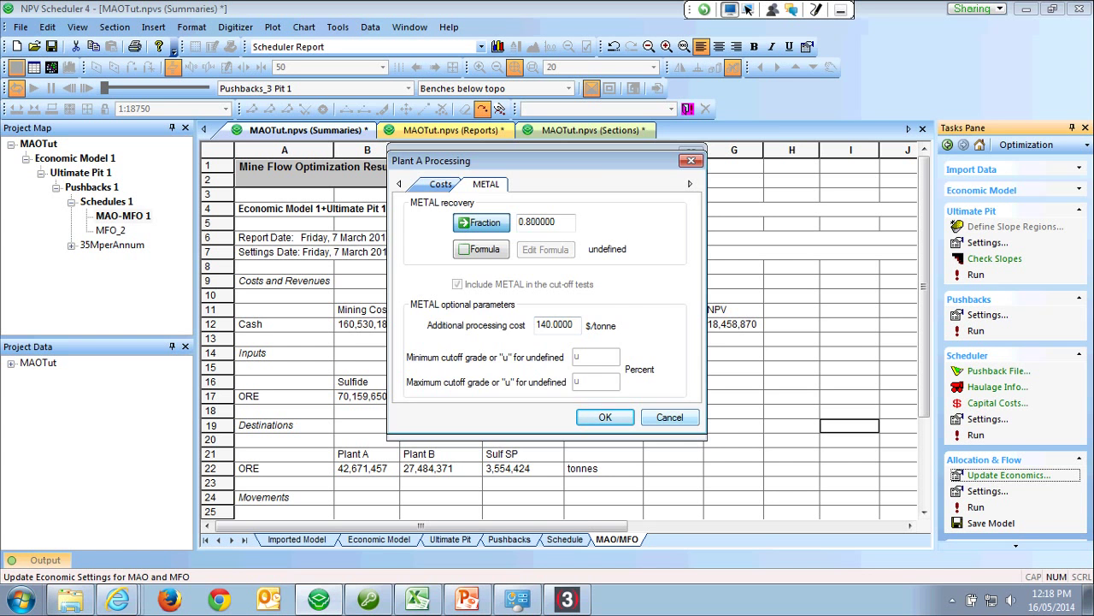
pyautogui.press('Return')
# Review the METAL recovery and additional processing cost of Sulfide's Plant B method, and close the economic settings.
pyautogui.click(583, 331)
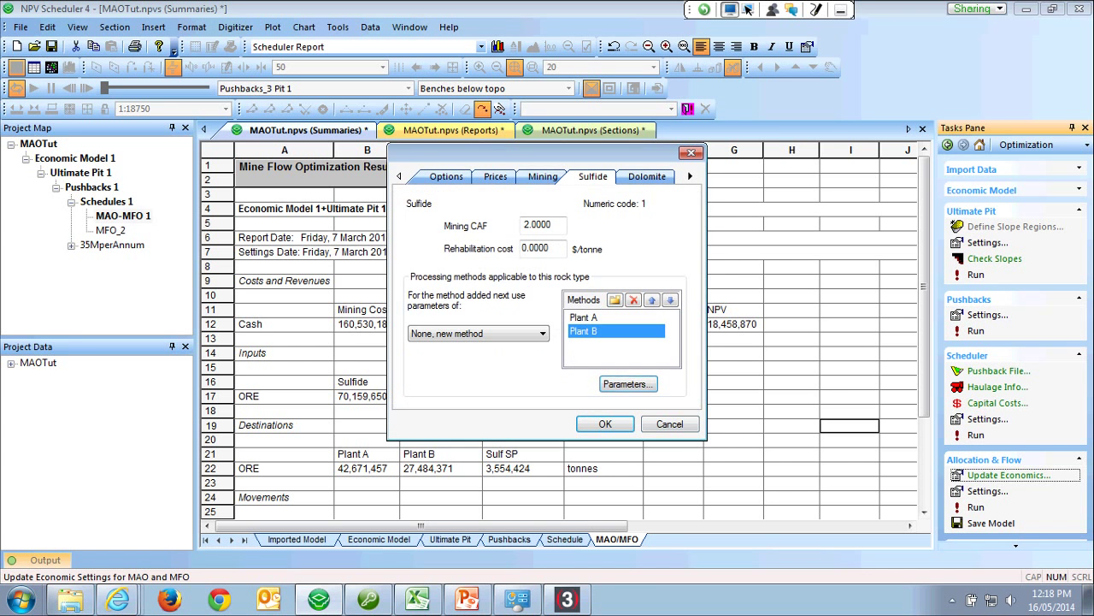
pyautogui.click(627, 383)
pyautogui.click(485, 184)
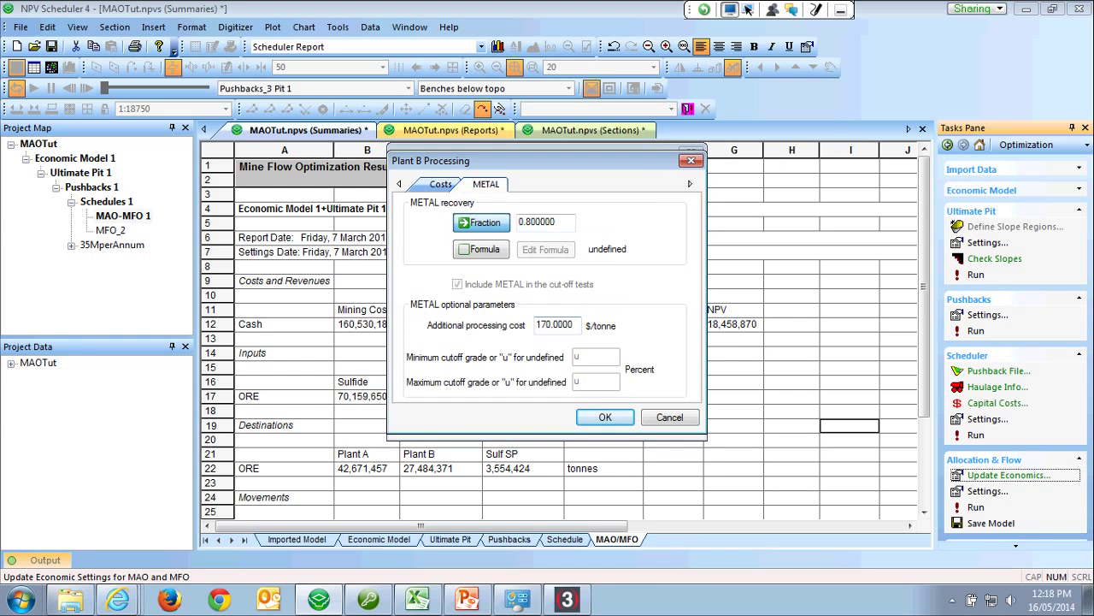
pyautogui.doubleClick(554, 325)
pyautogui.press('Return')
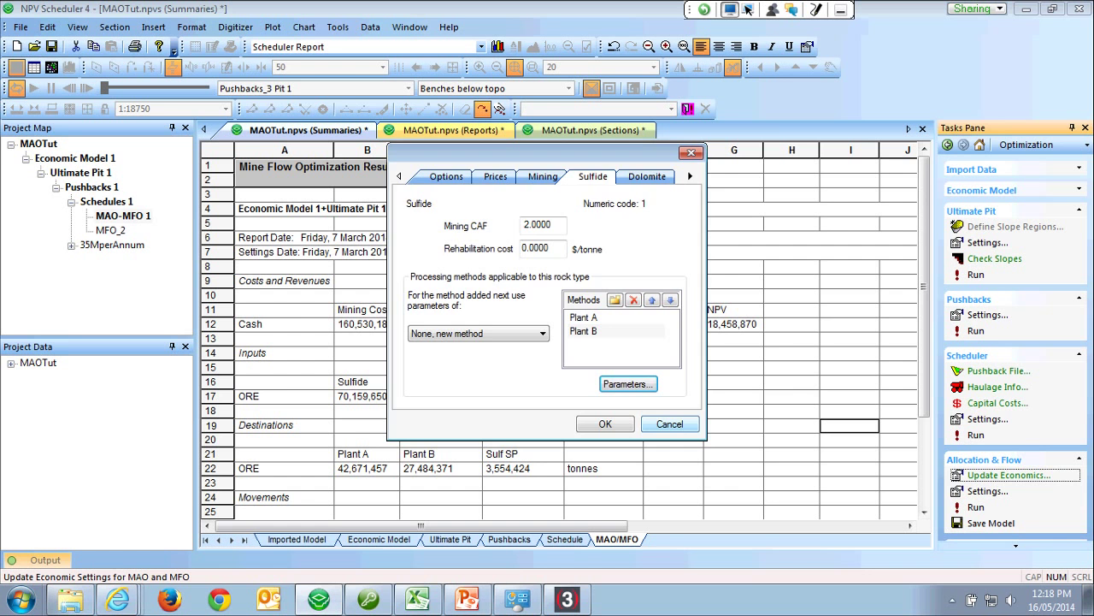
pyautogui.press('Return')
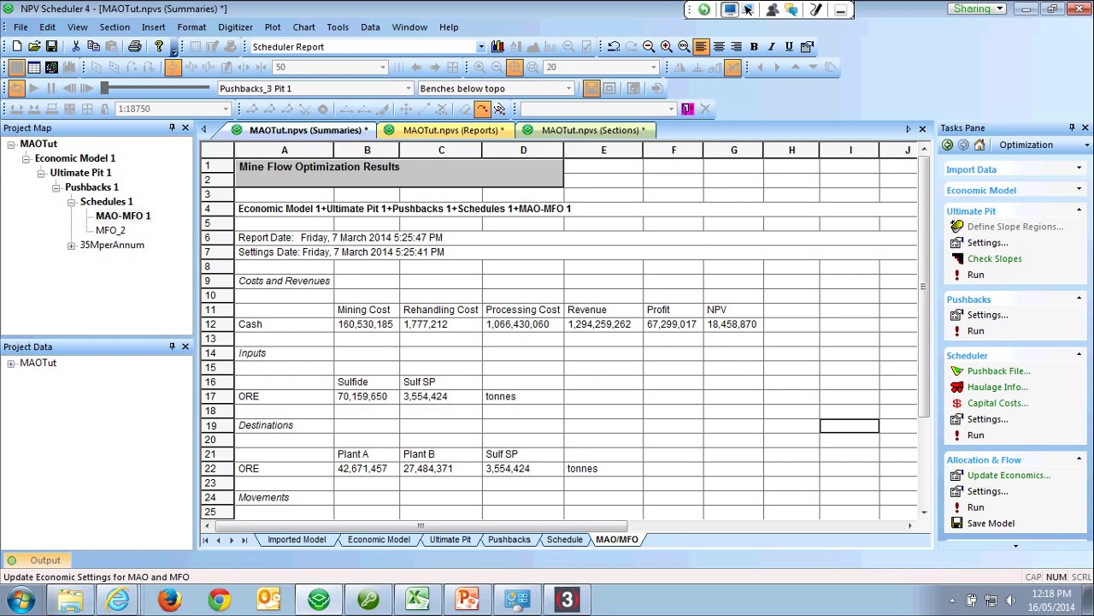
# Open the Allocation & Flow optimization settings and review the Sulfide grade classes and the Sulf SP stockpile's capacity, reclaim rate and initial tonnage.
pyautogui.click(987, 490)
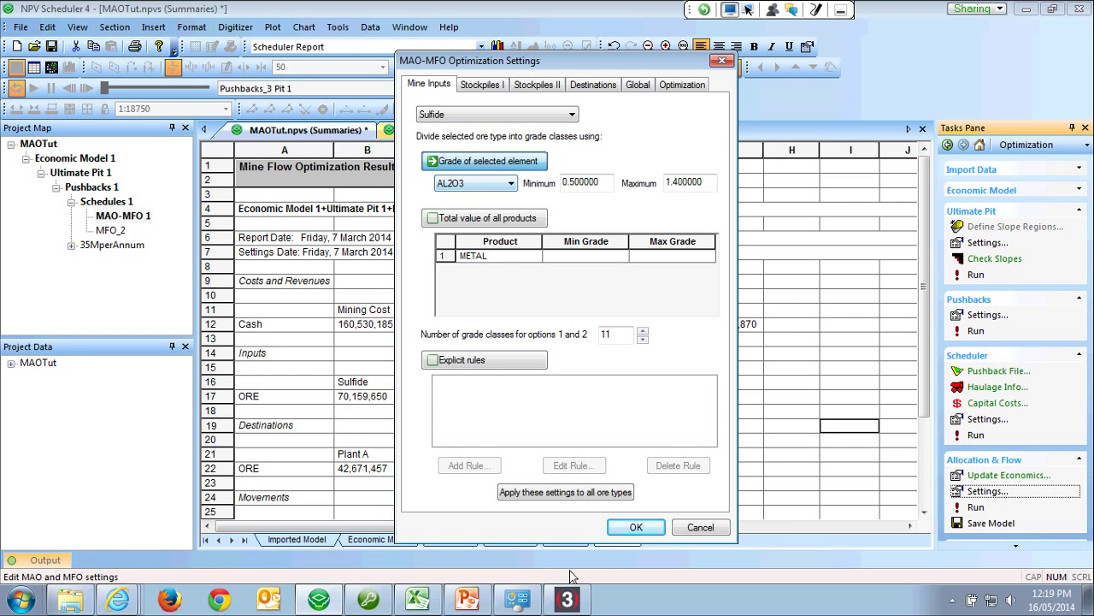
pyautogui.click(609, 335)
pyautogui.hotkey('ctrl', 'Tab')
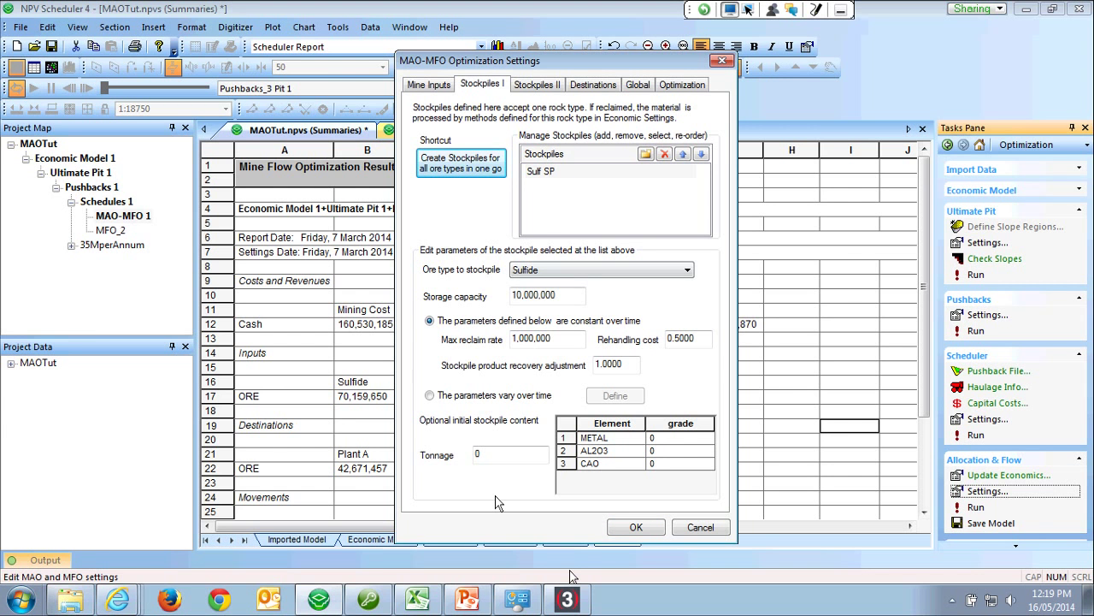
pyautogui.press('Tab')
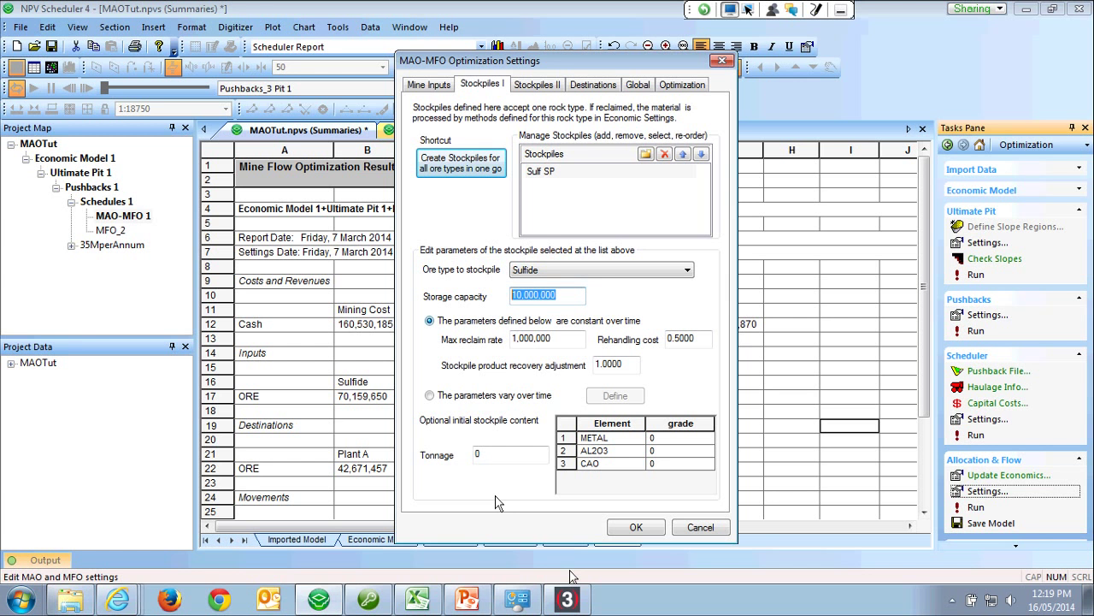
pyautogui.press('Tab')
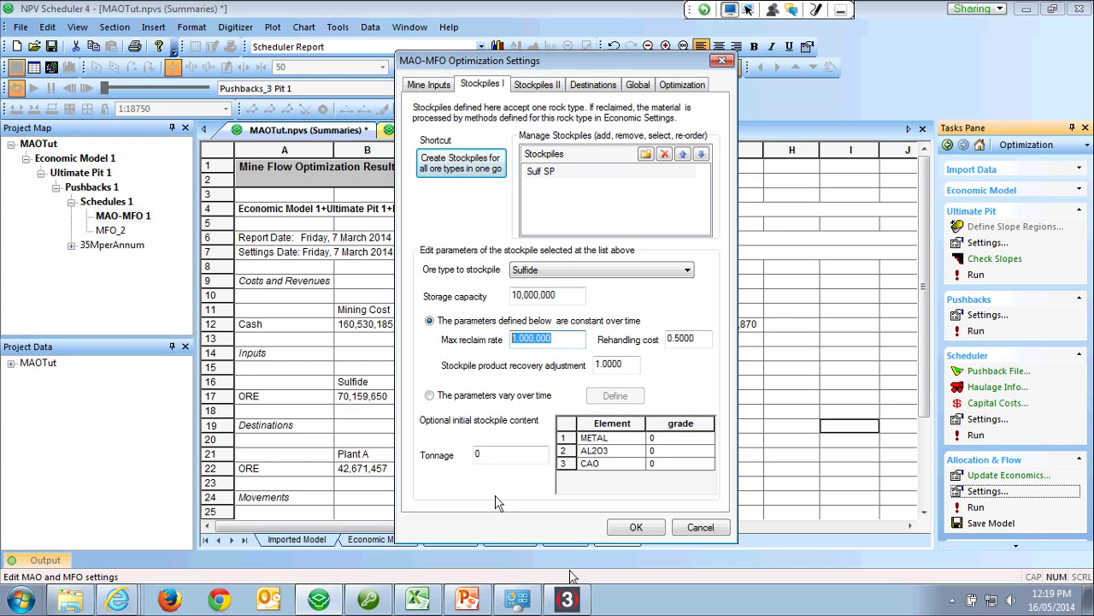
pyautogui.press('End')
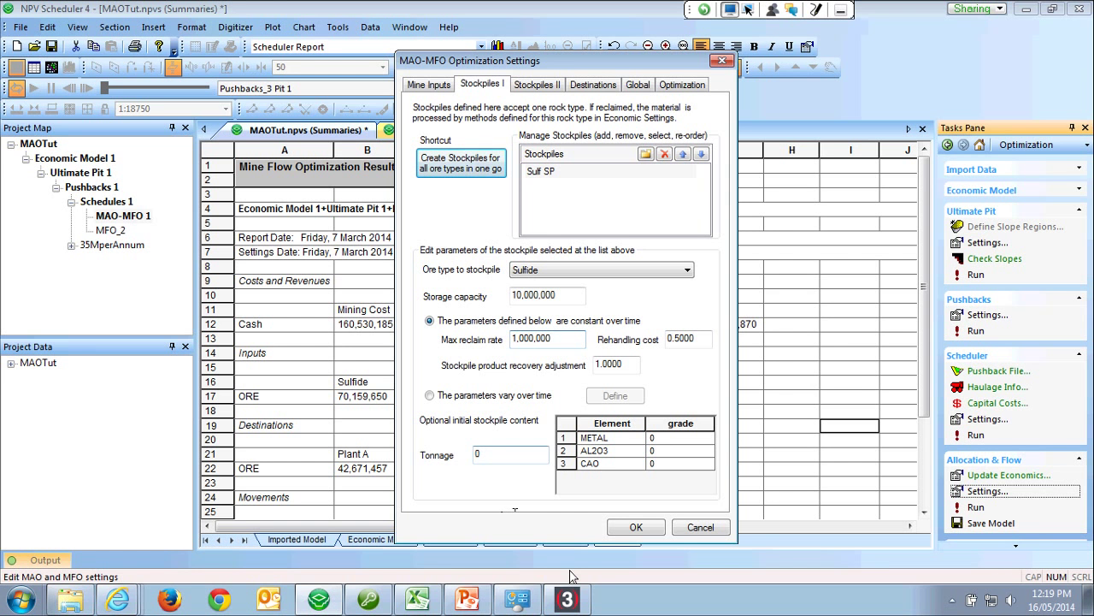
pyautogui.doubleClick(479, 454)
# Check the multiple-rock-type stockpile settings and the capacity limits of the Plant A, Plant B and Sulf SP destinations.
pyautogui.click(536, 84)
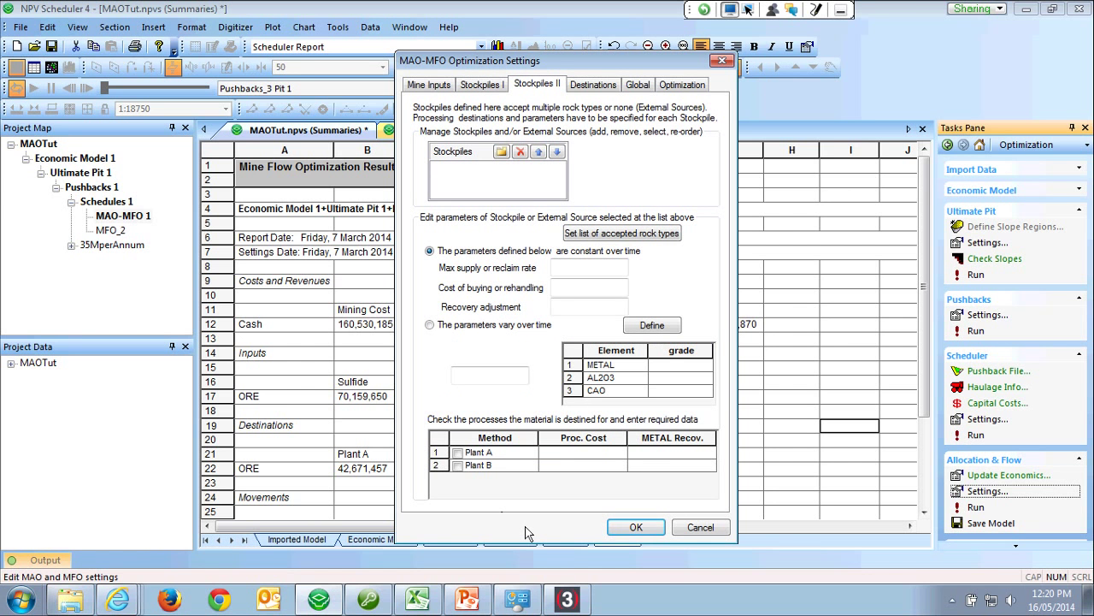
pyautogui.press('Right')
pyautogui.press('Right')
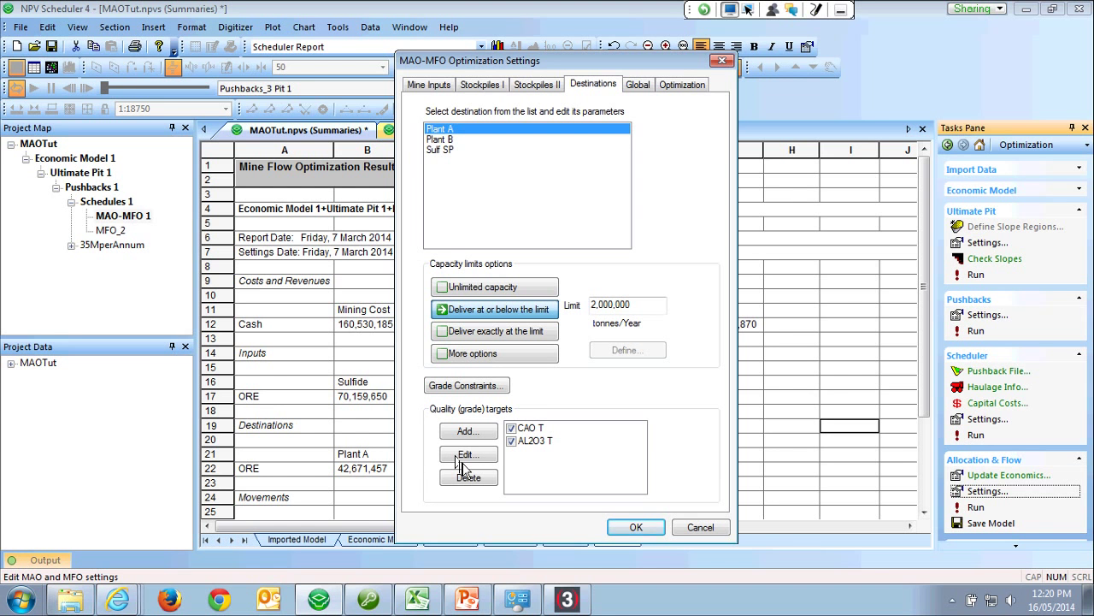
pyautogui.press('Down')
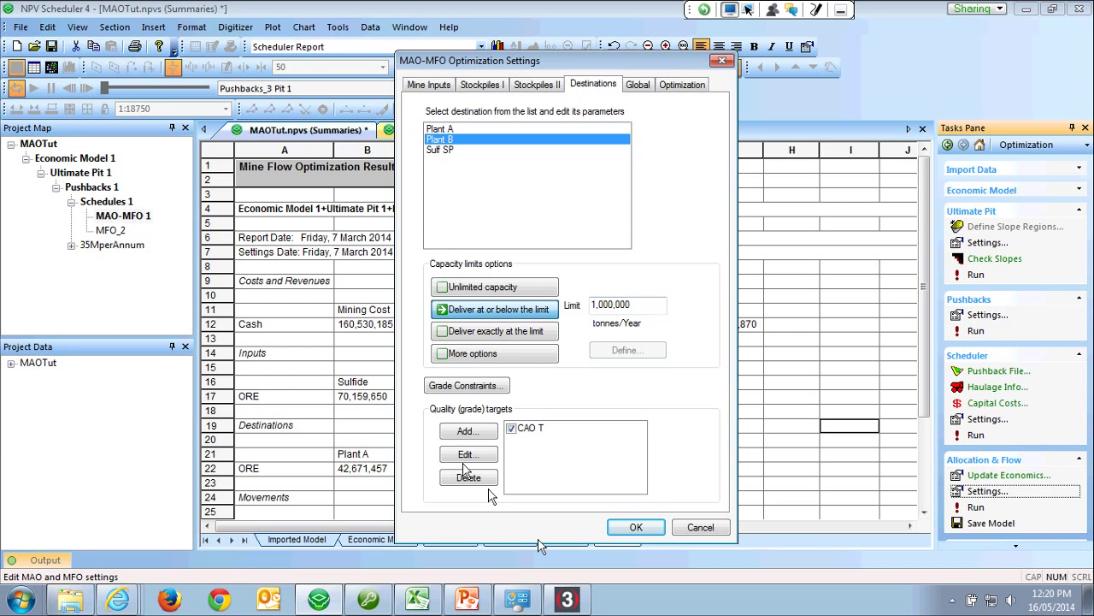
pyautogui.press('Down')
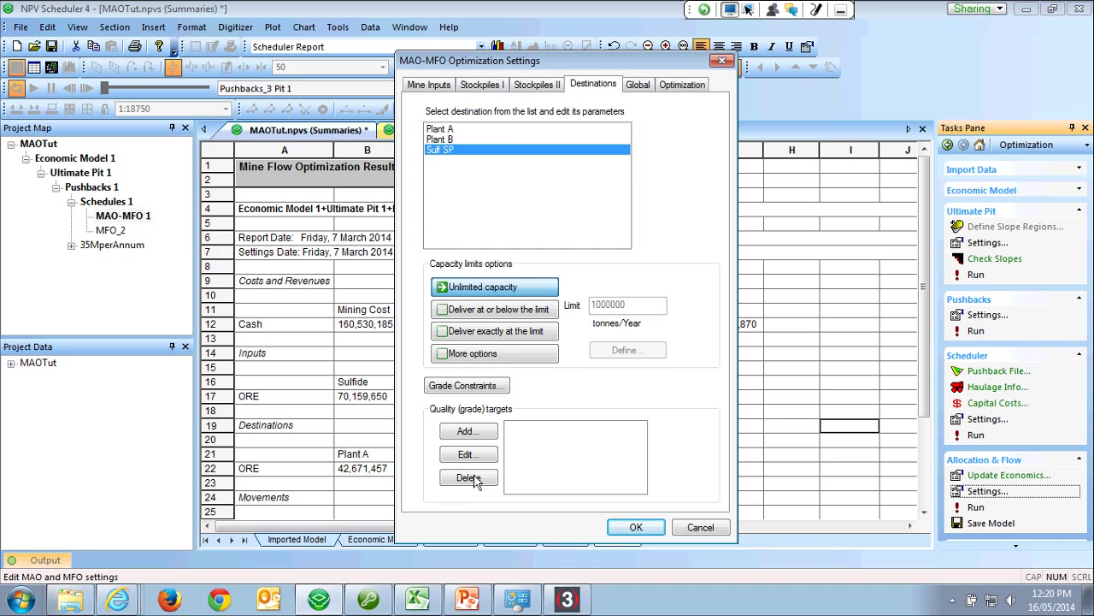
# Recheck the storage capacity of the Sulf SP stockpile.
pyautogui.hotkey('ctrl', 'shift', 'Tab')
pyautogui.hotkey('ctrl', 'shift', 'Tab')
pyautogui.hotkey('shift', 'Tab')
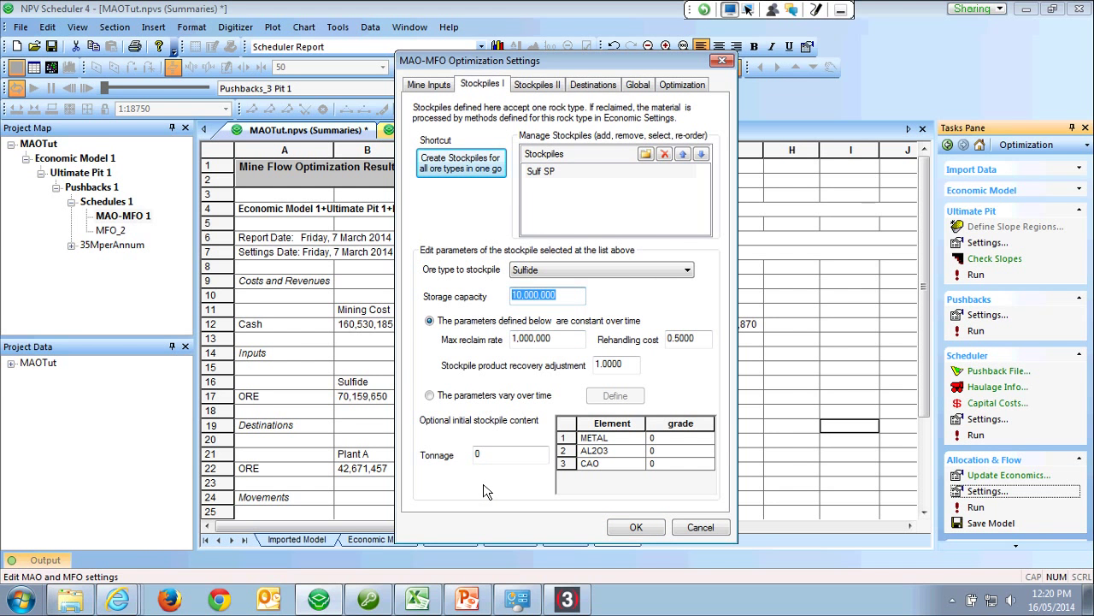
# Inspect the definitions of the AL2O3 T and CAO T quality targets for the Plant A destination.
pyautogui.click(594, 83)
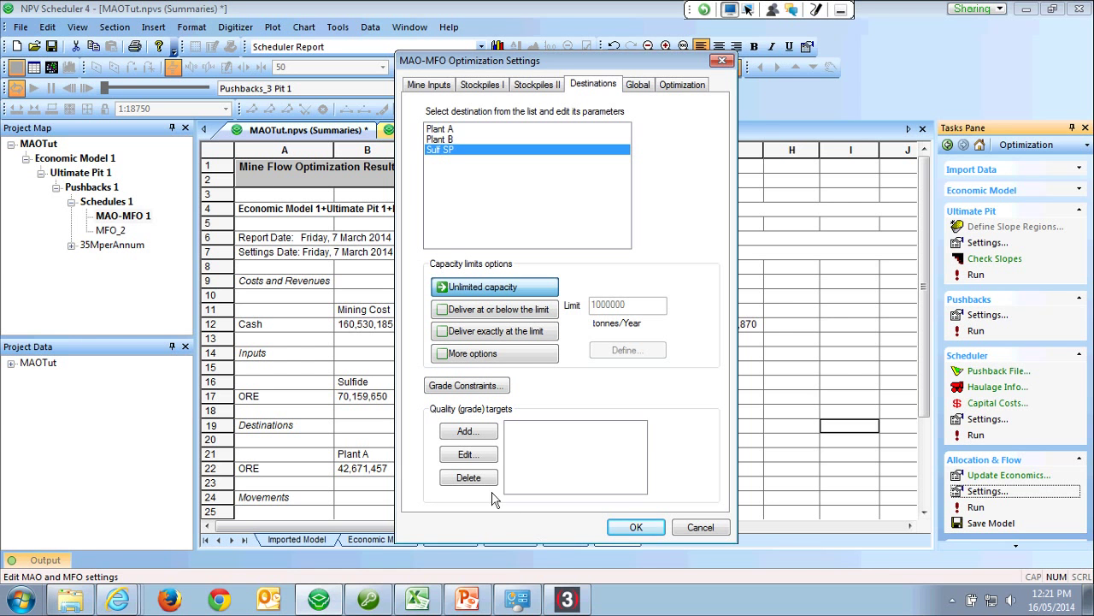
pyautogui.press('Home')
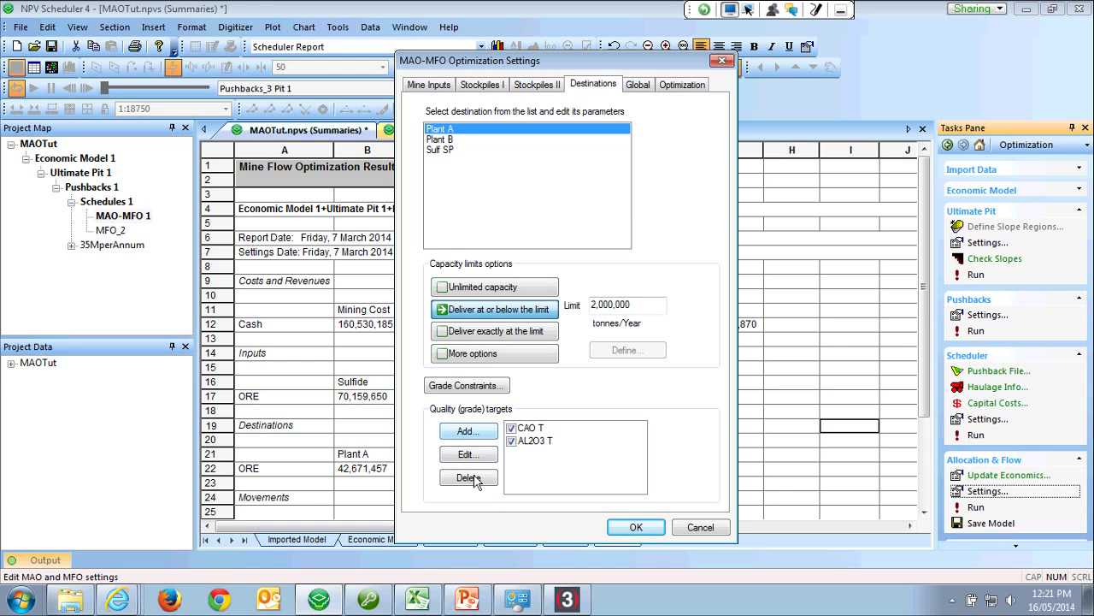
pyautogui.press('Tab')
pyautogui.press('Down')
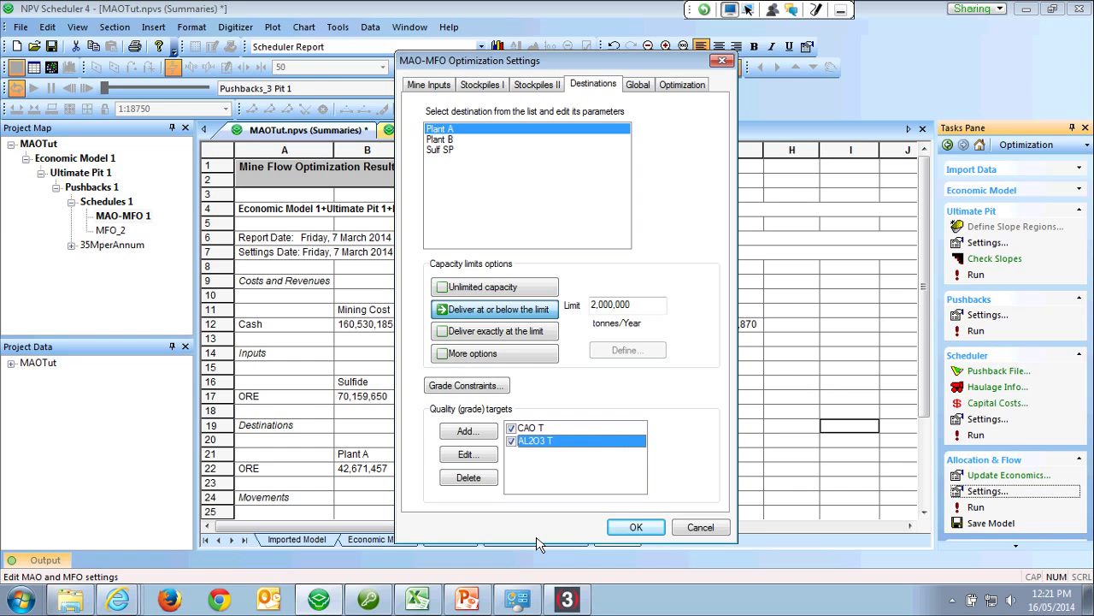
pyautogui.hotkey('alt', 'e')
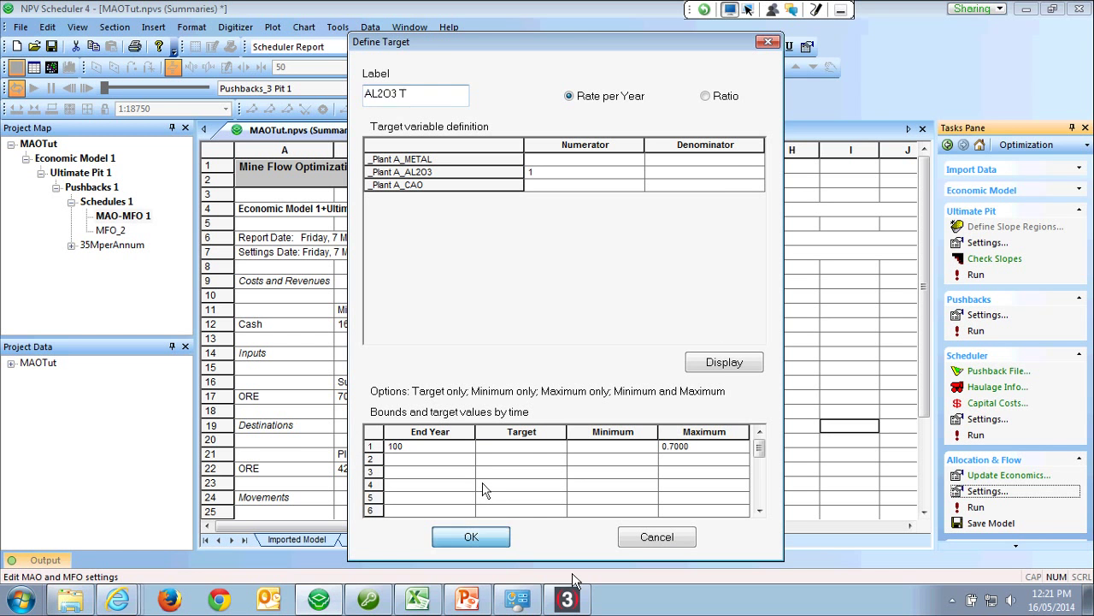
pyautogui.click(503, 535)
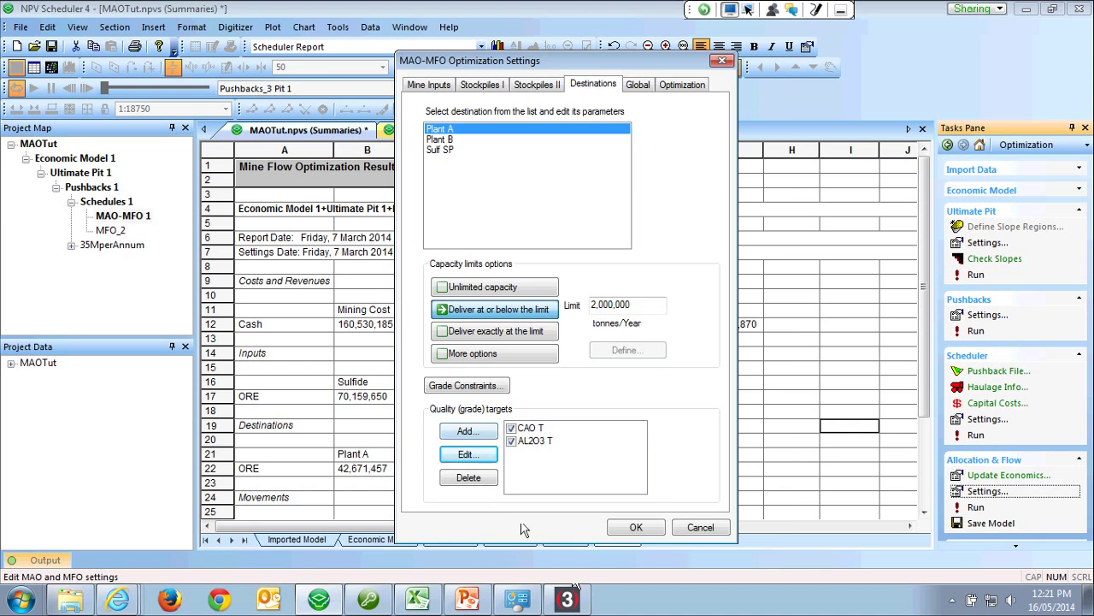
pyautogui.press('Return')
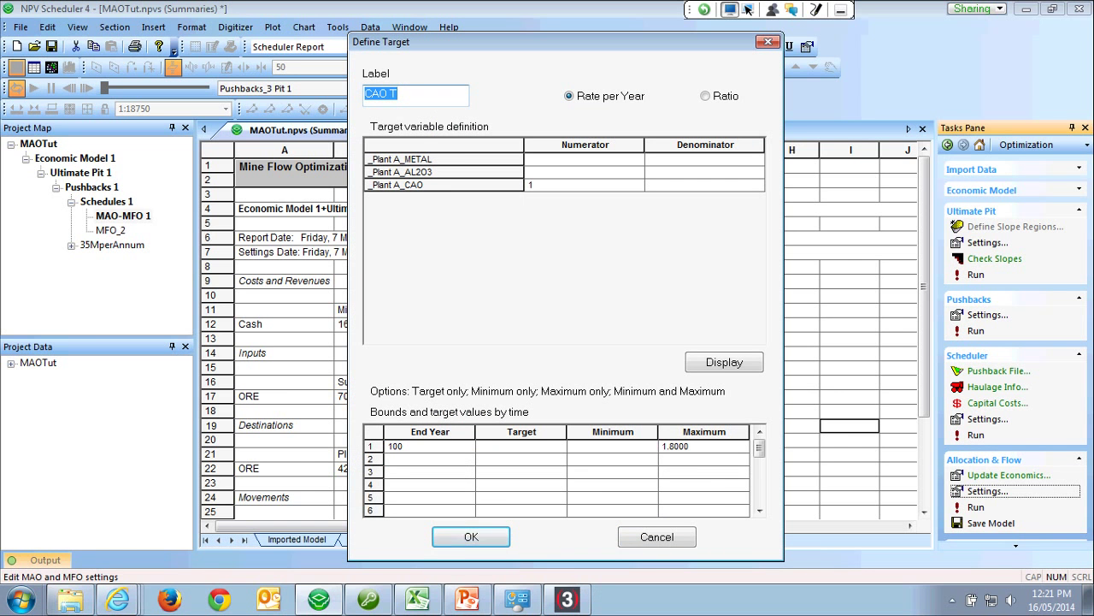
pyautogui.click(471, 536)
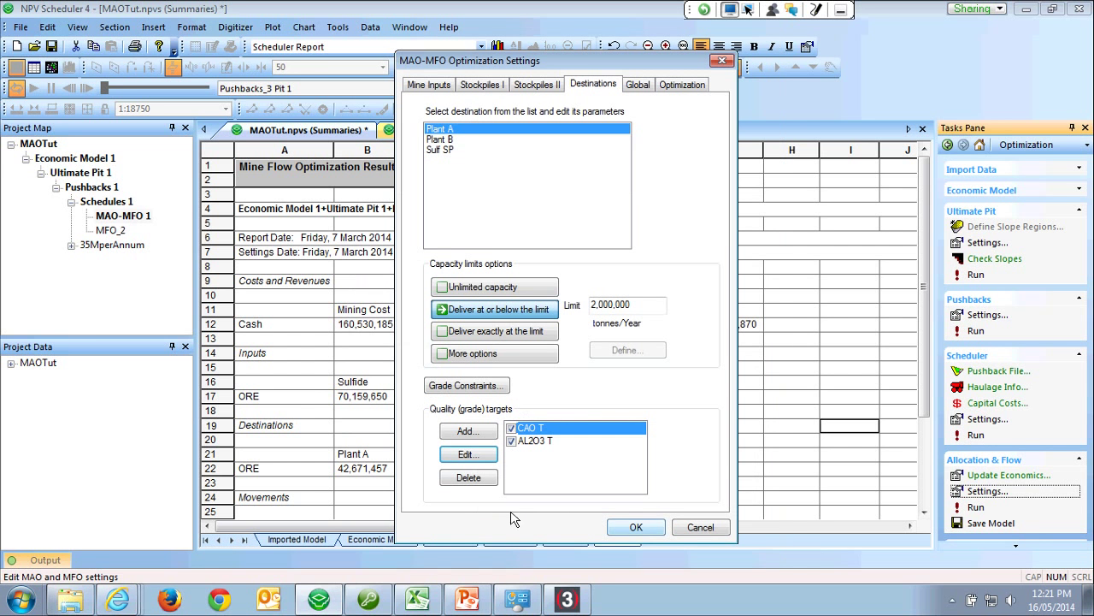
# Inspect the definition of the CAO T quality target for the Plant B destination.
pyautogui.press('Down')
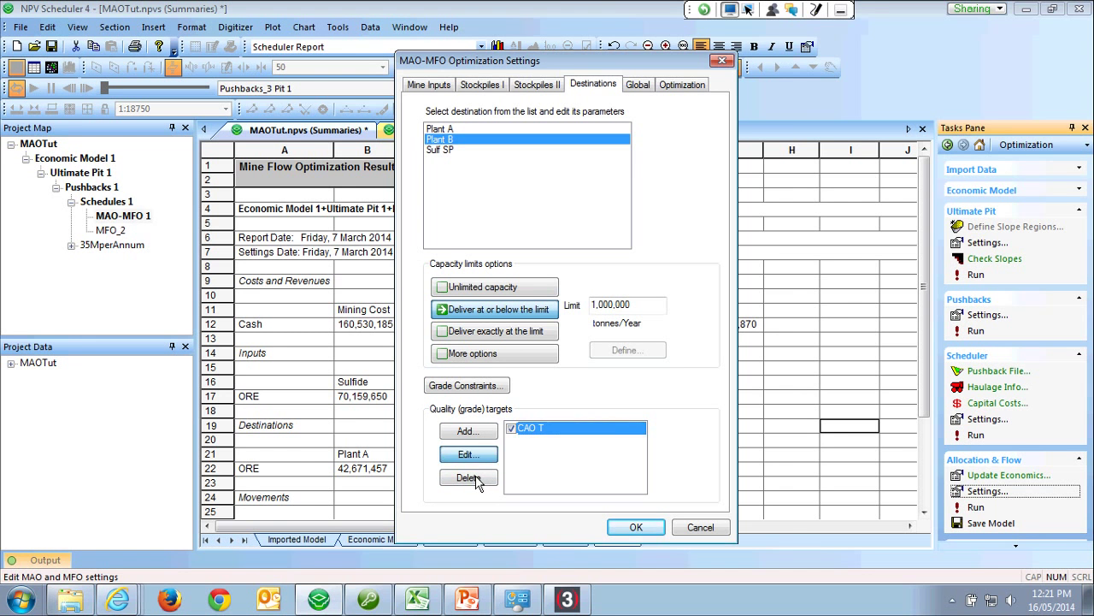
pyautogui.press('Return')
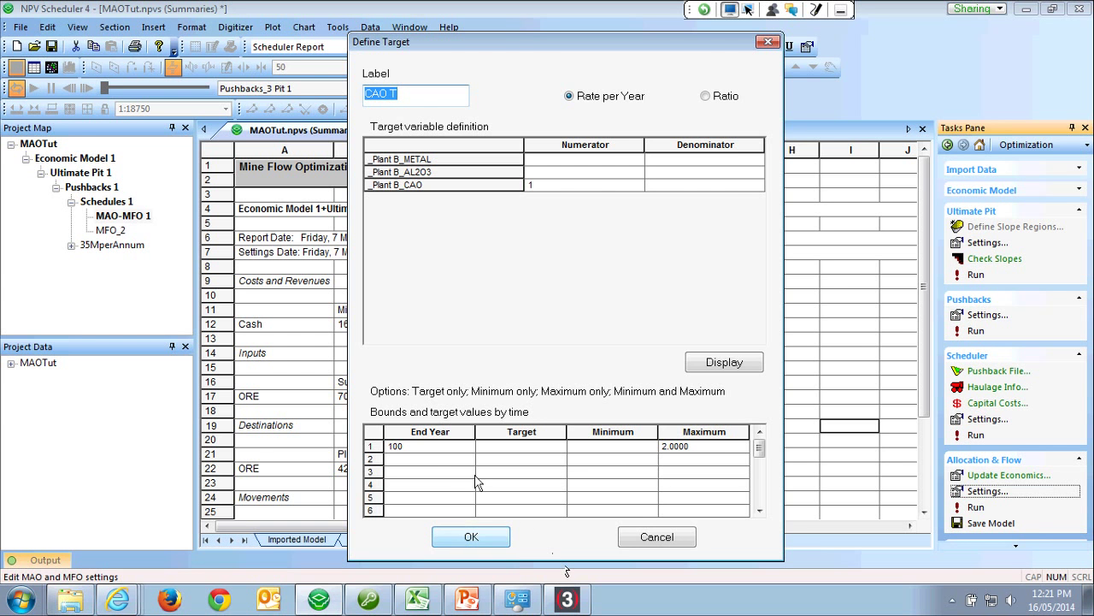
pyautogui.press('Return')
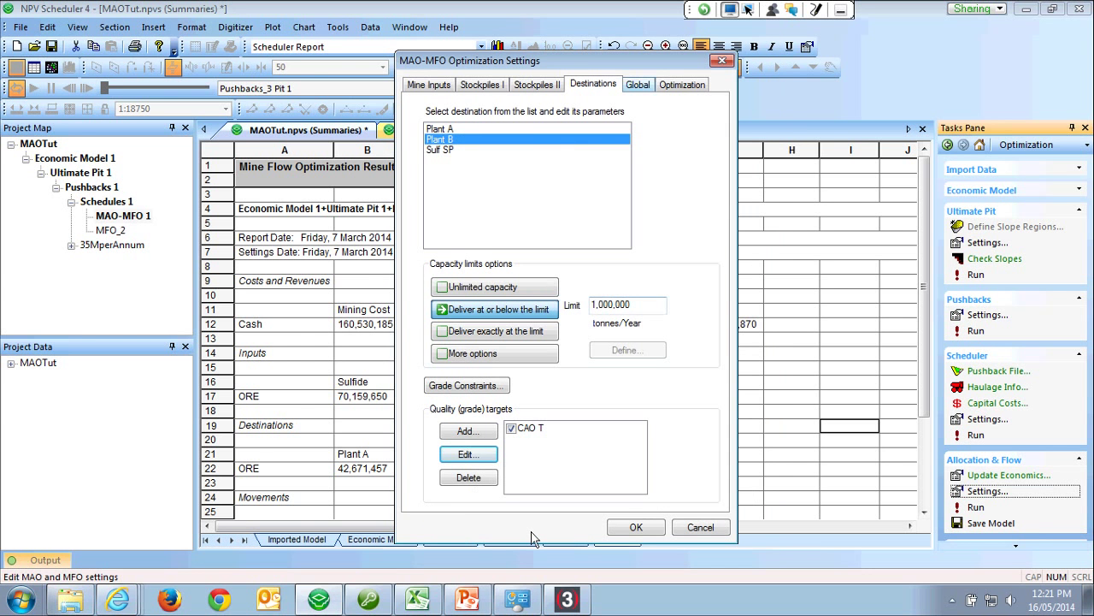
# Check the global target definitions and the optimization mode of MAO-MFO 1, leaving the settings unchanged.
pyautogui.hotkey('ctrl', 'Tab')
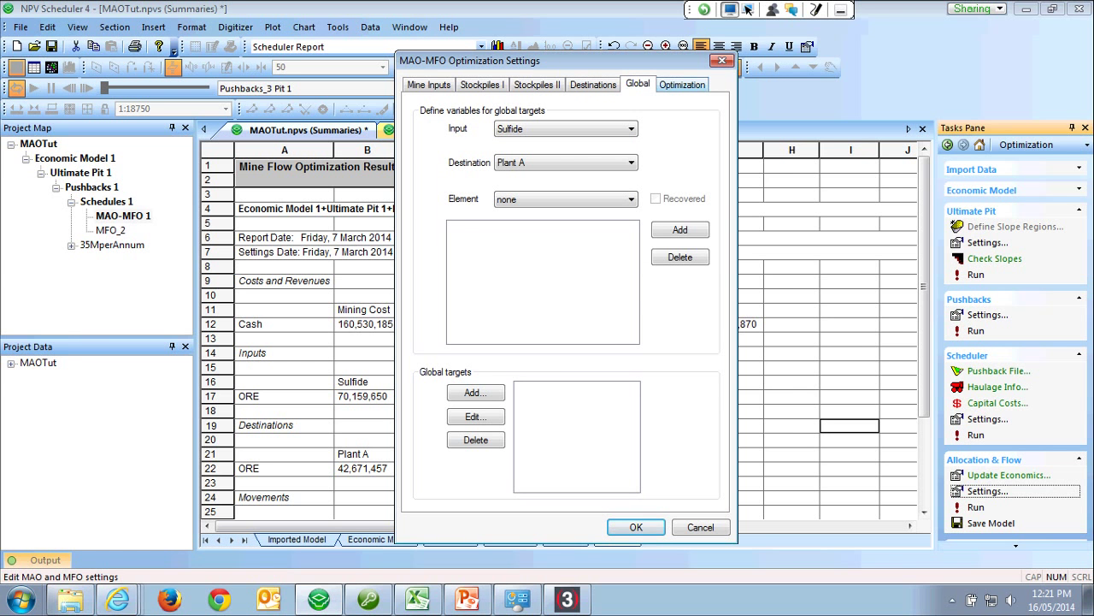
pyautogui.hotkey('ctrl', 'Tab')
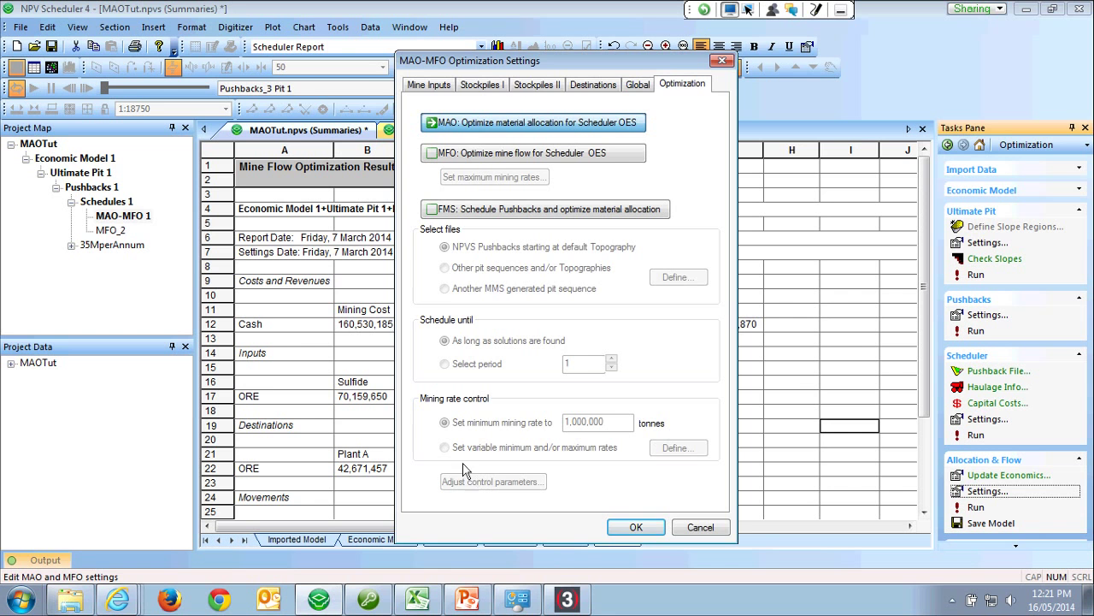
pyautogui.press('Escape')
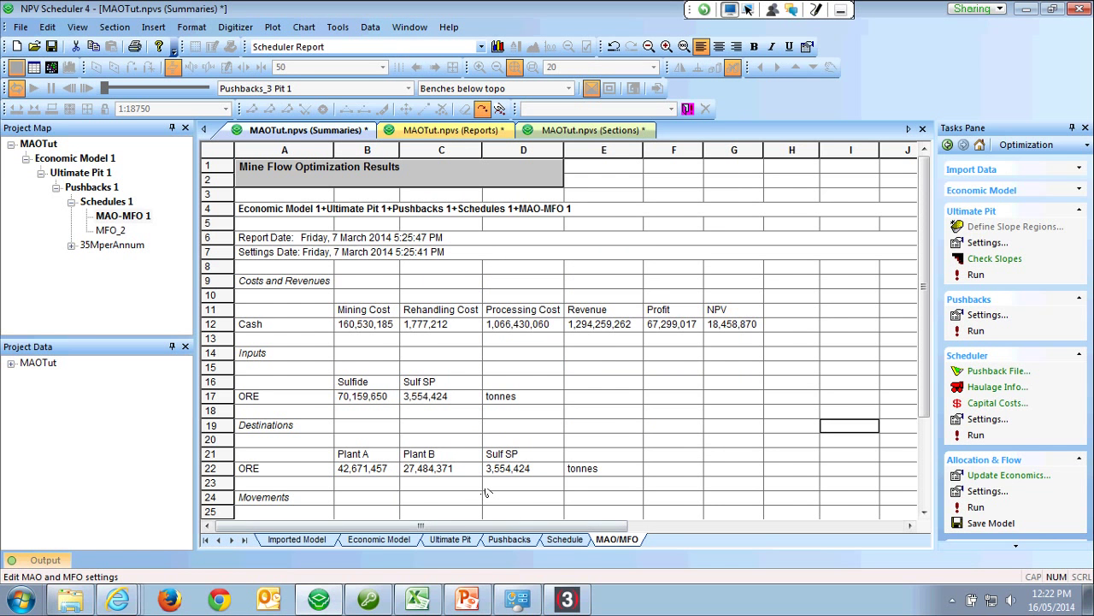
# Compare the NPV in the Scheduler results summary with the NPV in the MAO-MFO 1 results summary.
pyautogui.click(565, 539)
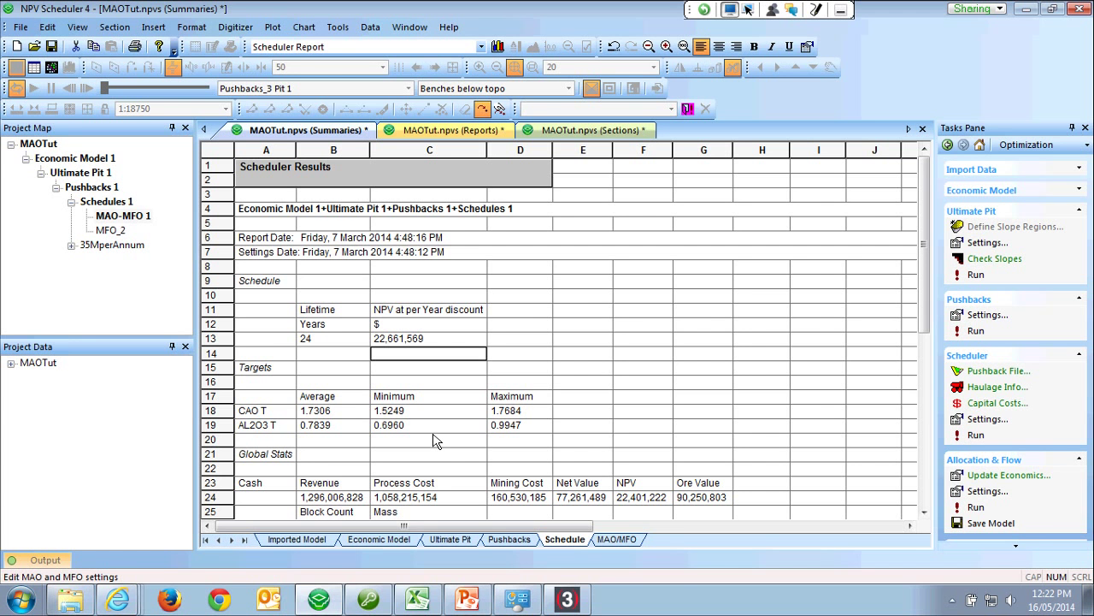
pyautogui.hotkey('ctrl', 'pagedown')
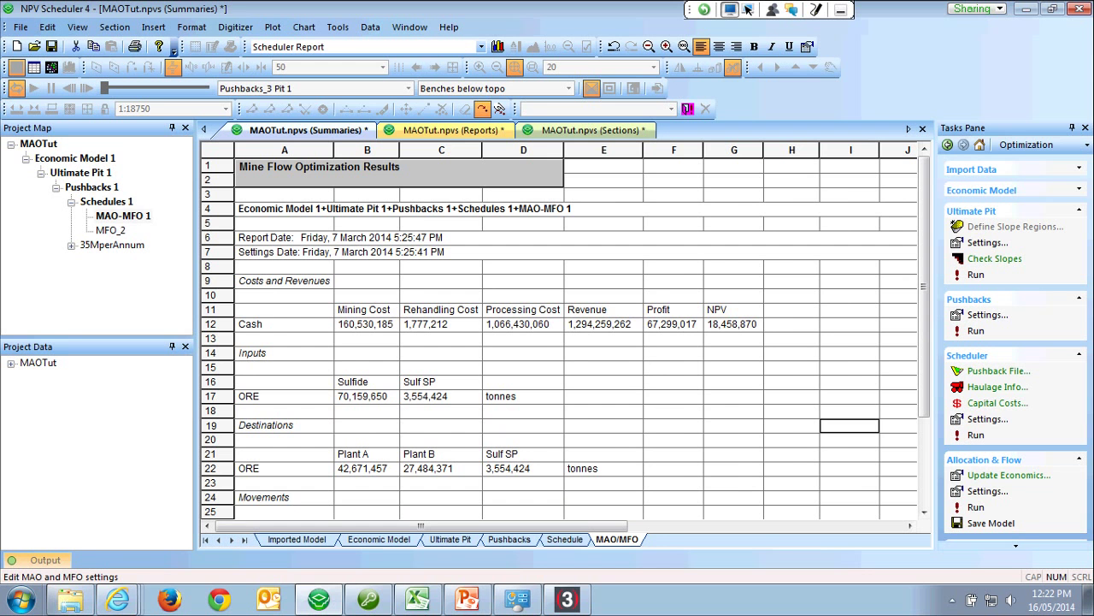
pyautogui.doubleClick(736, 324)
pyautogui.press('Return')
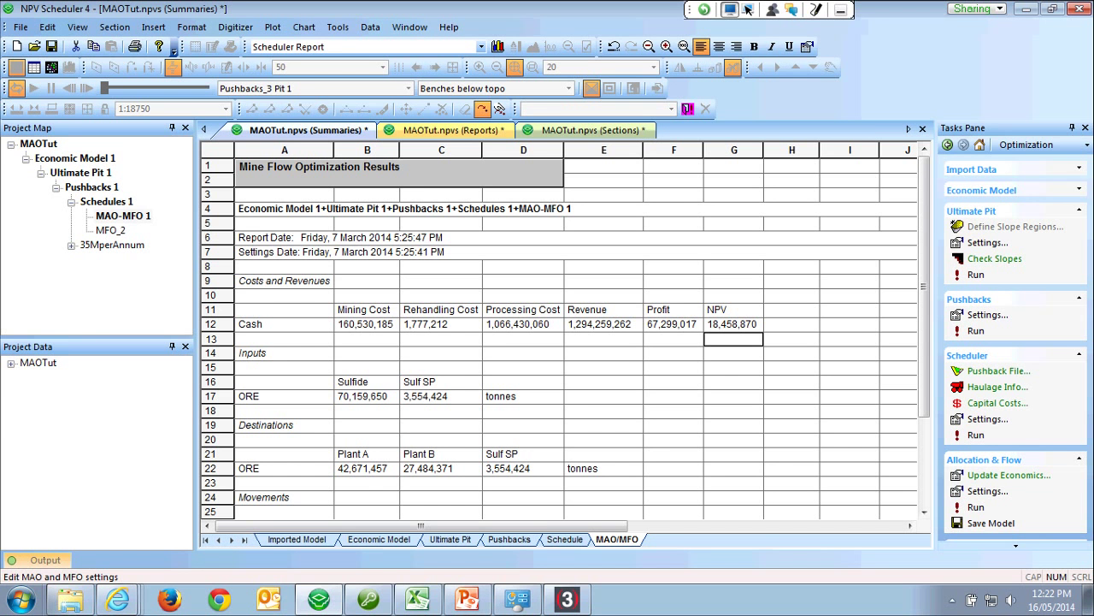
# Review the yearly tonnages in the Scheduler report through the final mining year and the total row.
pyautogui.click(454, 130)
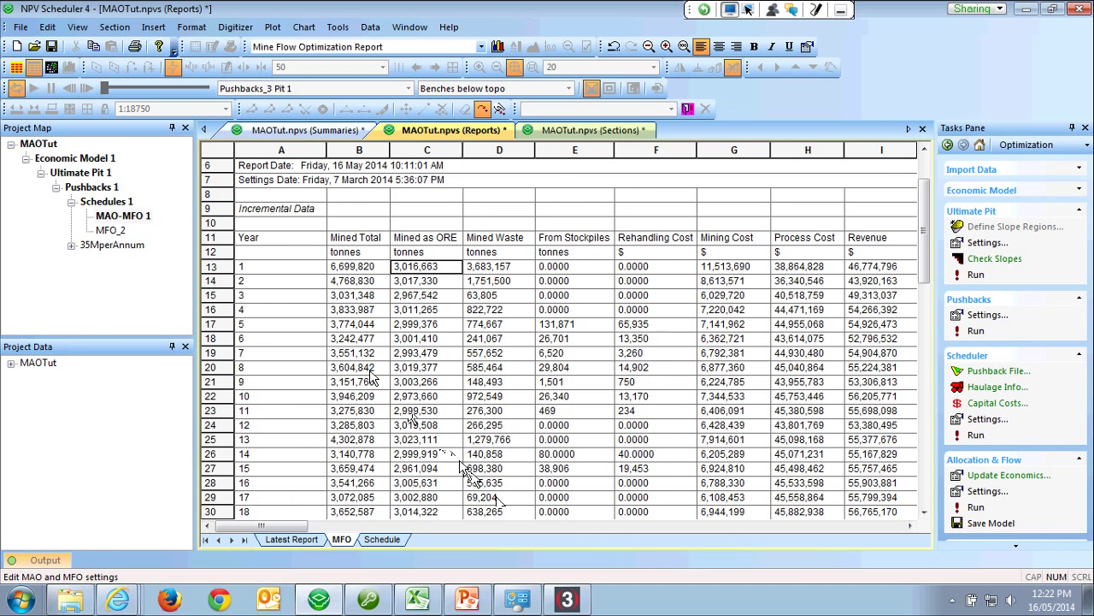
pyautogui.hotkey('ctrl', 'pagedown')
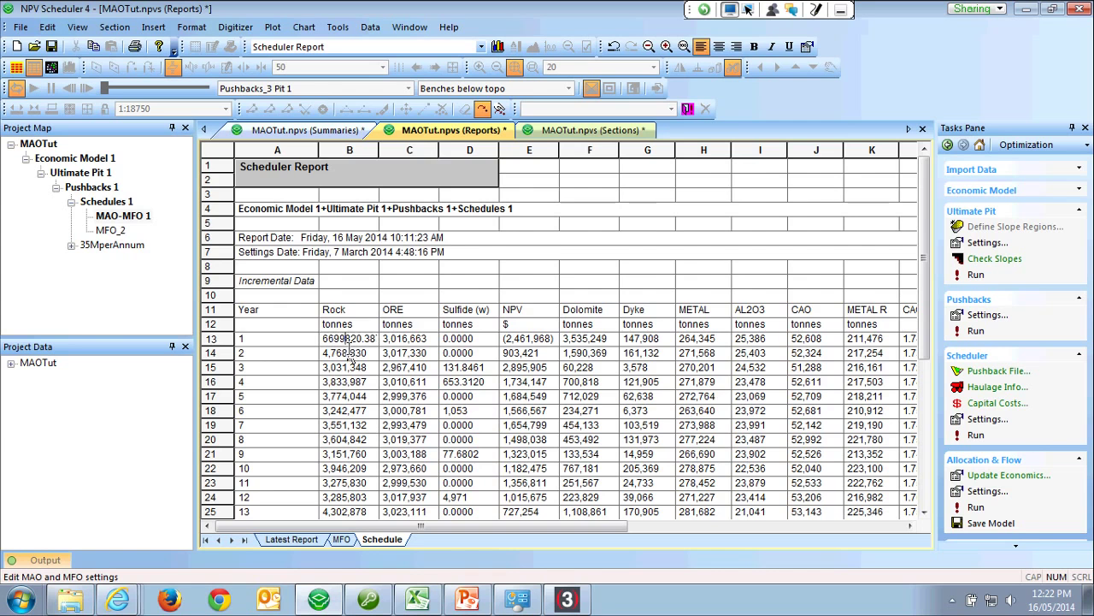
pyautogui.click(282, 353)
pyautogui.scroll(-4, 293, 308)
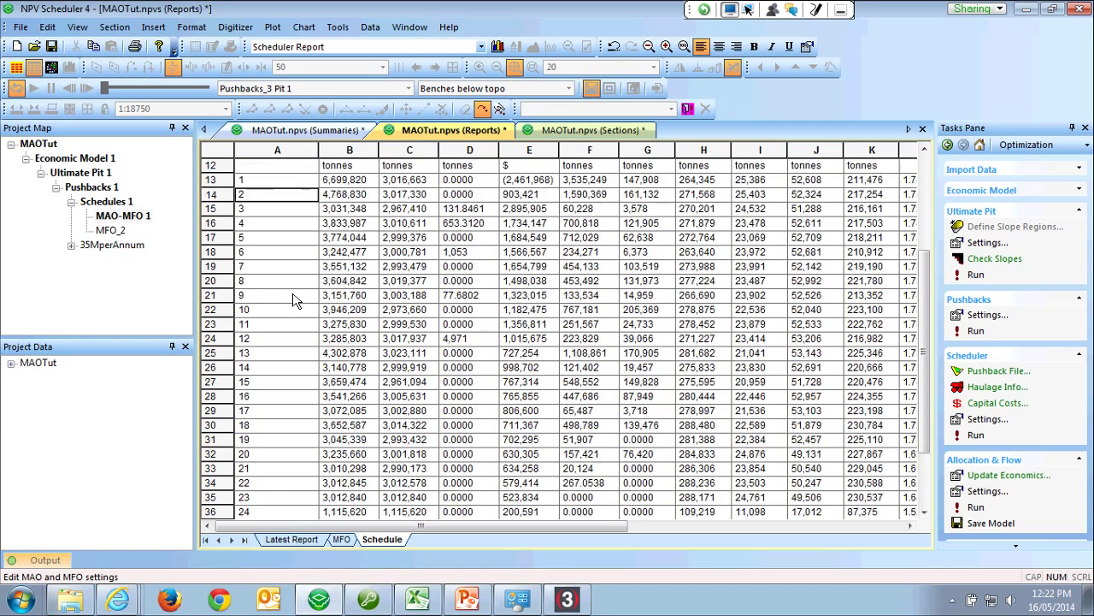
pyautogui.scroll(-2, 293, 300)
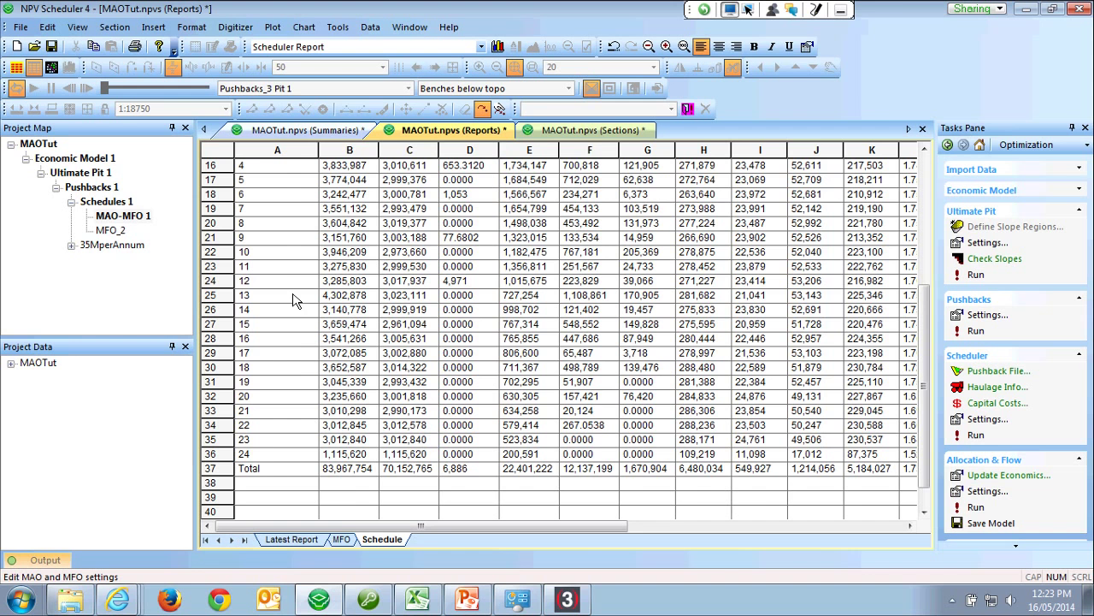
pyautogui.click(349, 453)
pyautogui.press('F2')
# Review the yearly incremental data in the Mine Flow Optimization report, including the stockpile reclaim years and totals.
pyautogui.hotkey('ctrl', 'pageup')
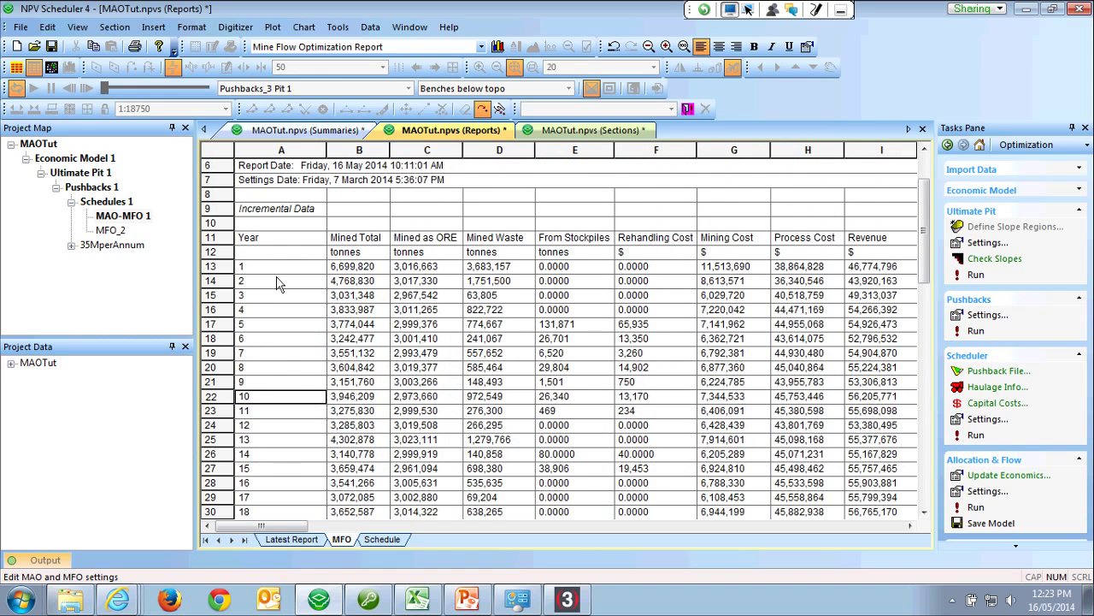
pyautogui.scroll(-4, 277, 285)
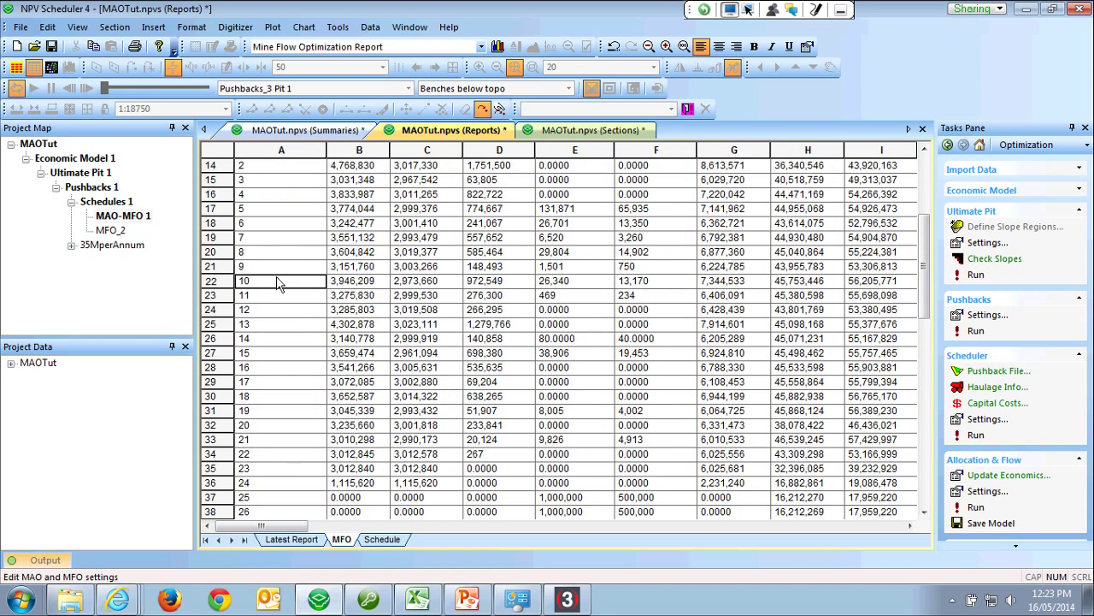
pyautogui.scroll(-2, 282, 291)
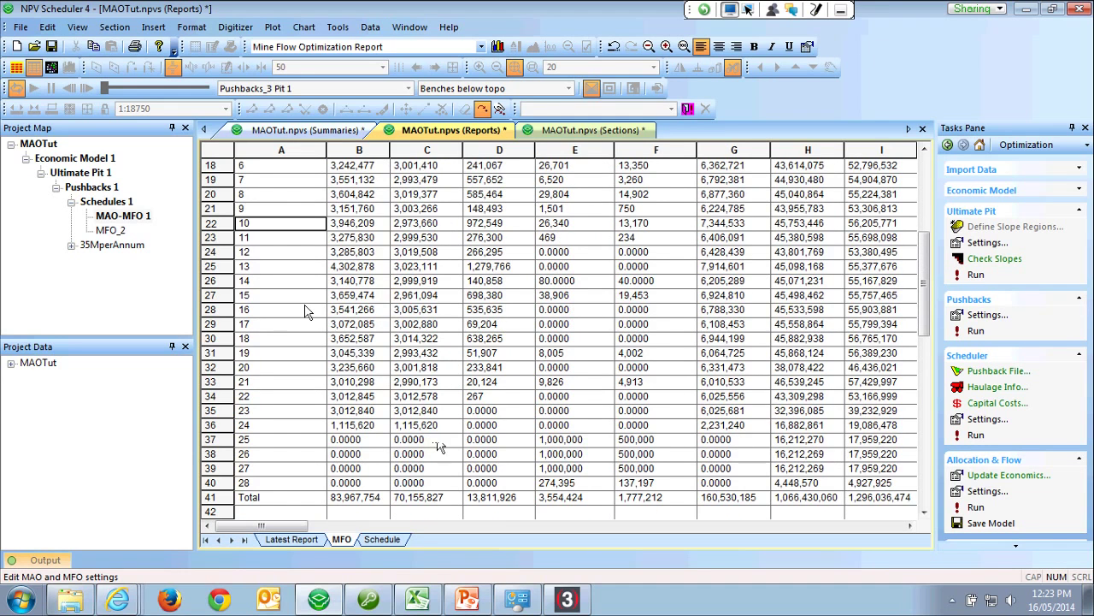
pyautogui.scroll(5, 453, 460)
pyautogui.scroll(1, 457, 464)
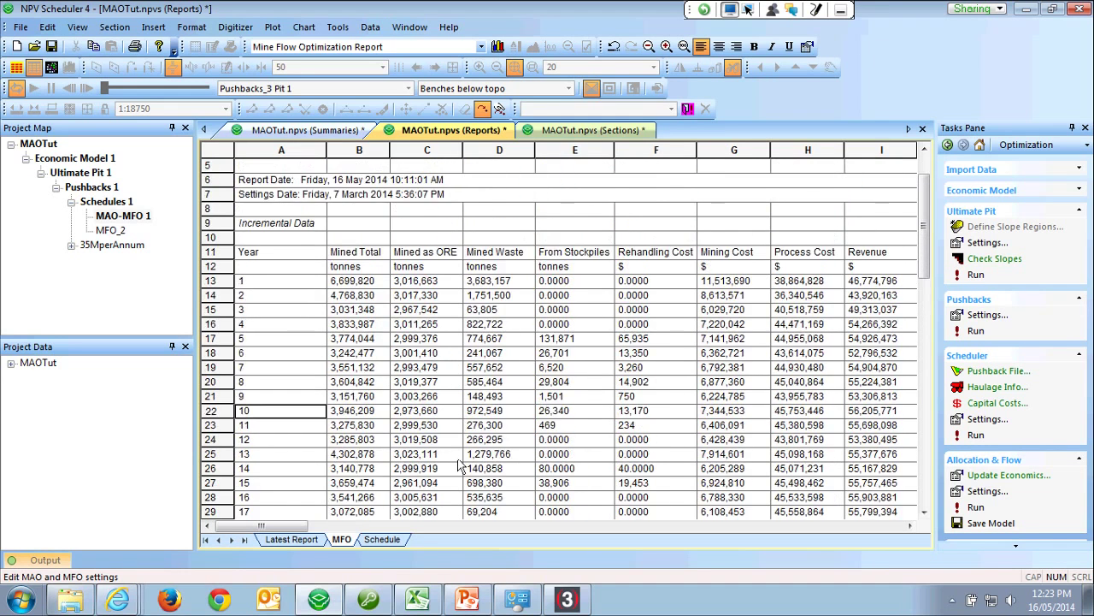
# Examine the yearly Sulf SP stockpile evolution in the Mine Flow Optimization report and compare its final years with the Scheduler report.
pyautogui.scroll(-6, 457, 465)
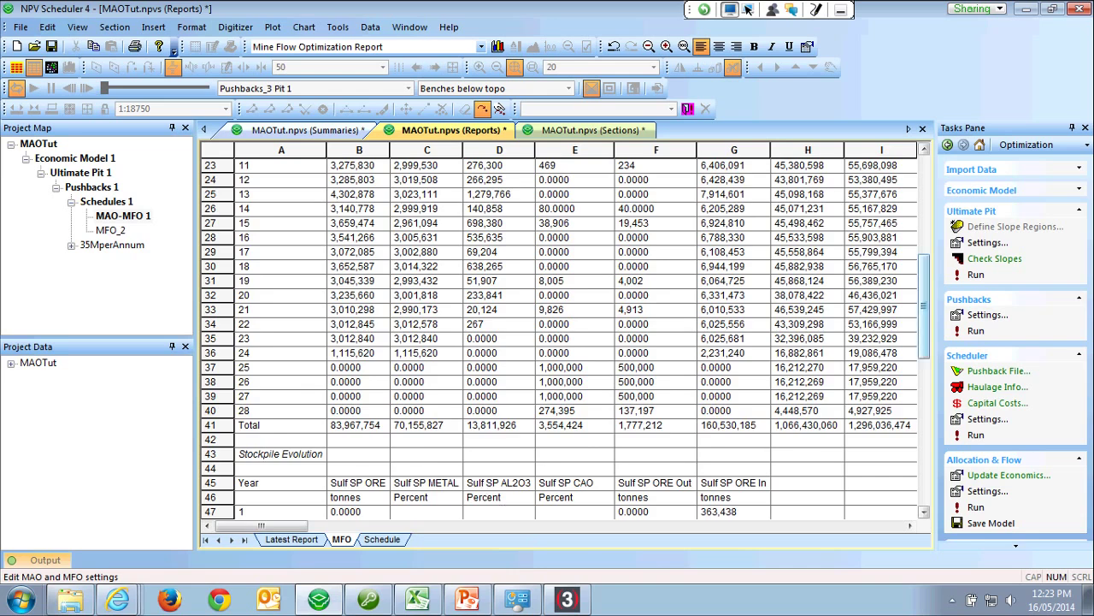
pyautogui.scroll(-3, 504, 510)
pyautogui.scroll(-7, 568, 338)
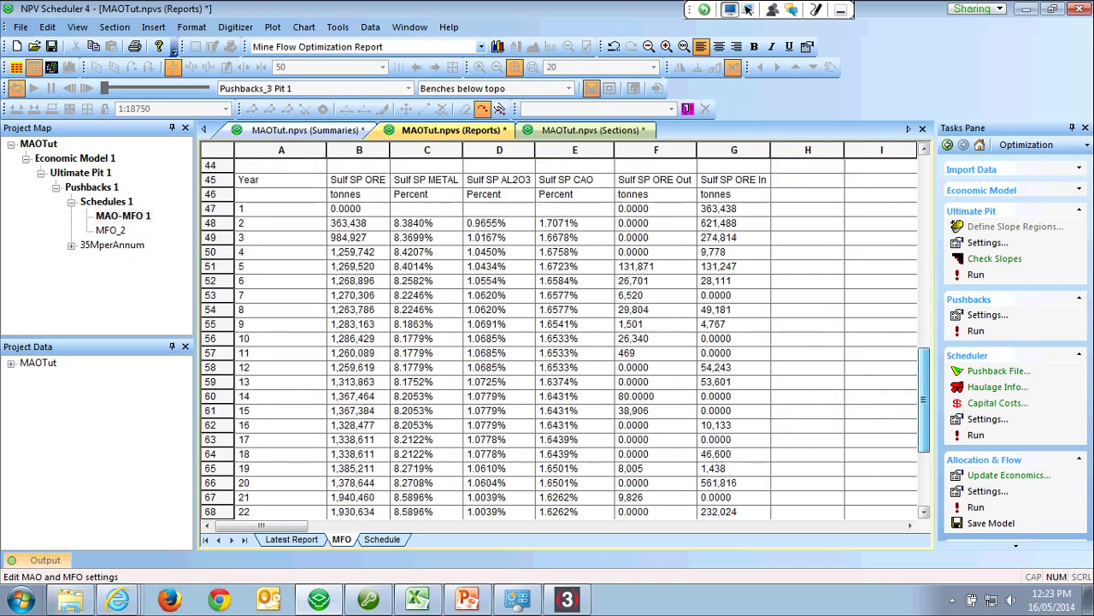
pyautogui.scroll(4, 564, 342)
pyautogui.scroll(-1, 565, 342)
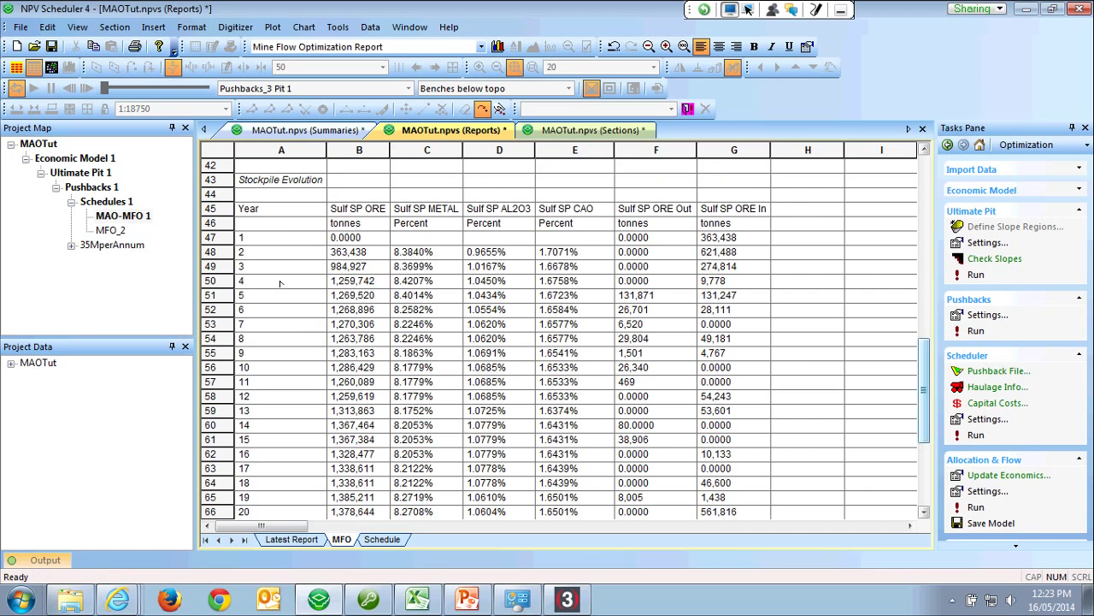
pyautogui.scroll(-1, 336, 340)
pyautogui.scroll(1, 568, 339)
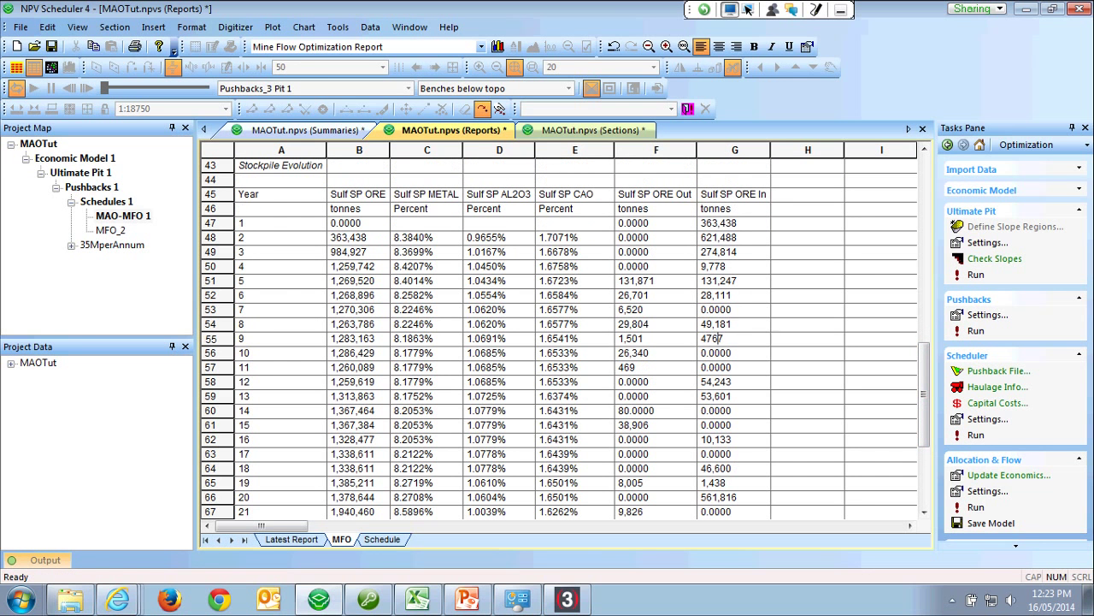
pyautogui.click(734, 454)
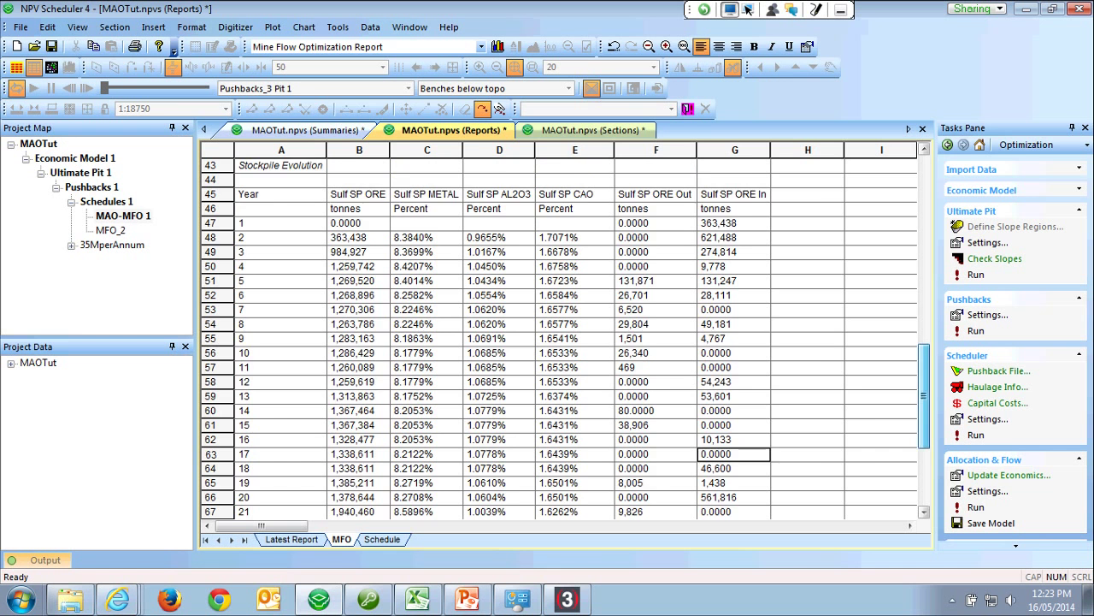
pyautogui.scroll(-5, 342, 345)
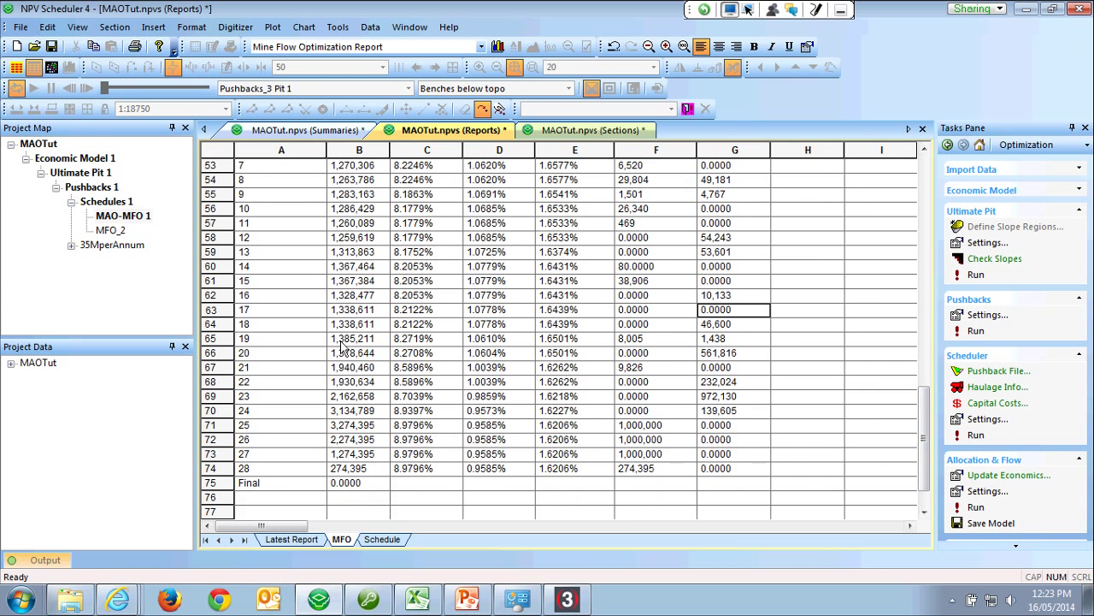
pyautogui.hotkey('ctrl', 'pagedown')
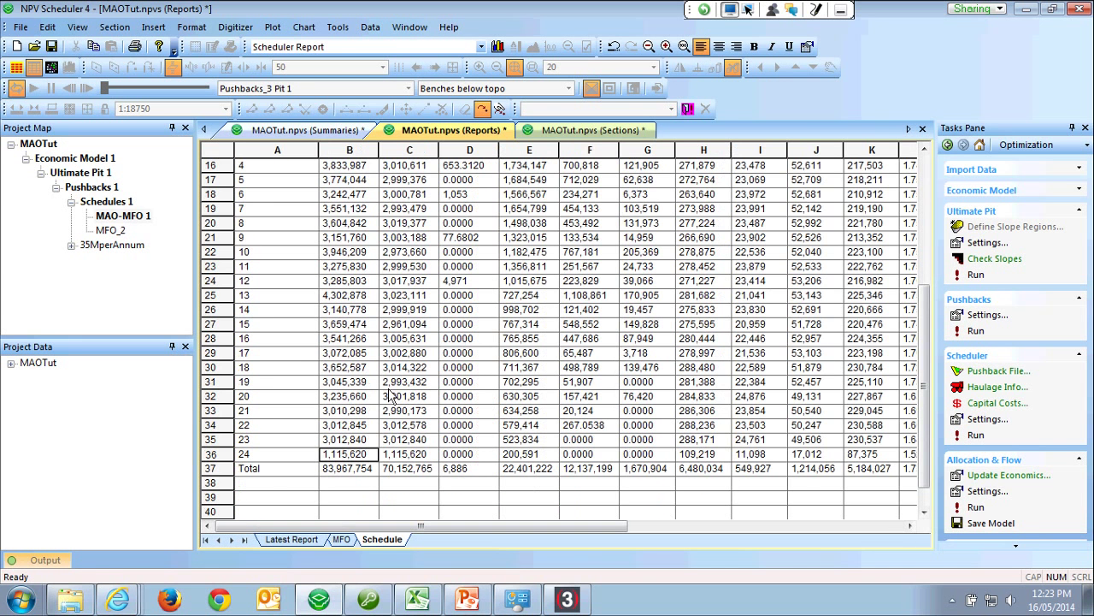
# Activate the MFO_2 case and inspect its optimization mode and maximum mining rate limits without changing them.
pyautogui.click(110, 230)
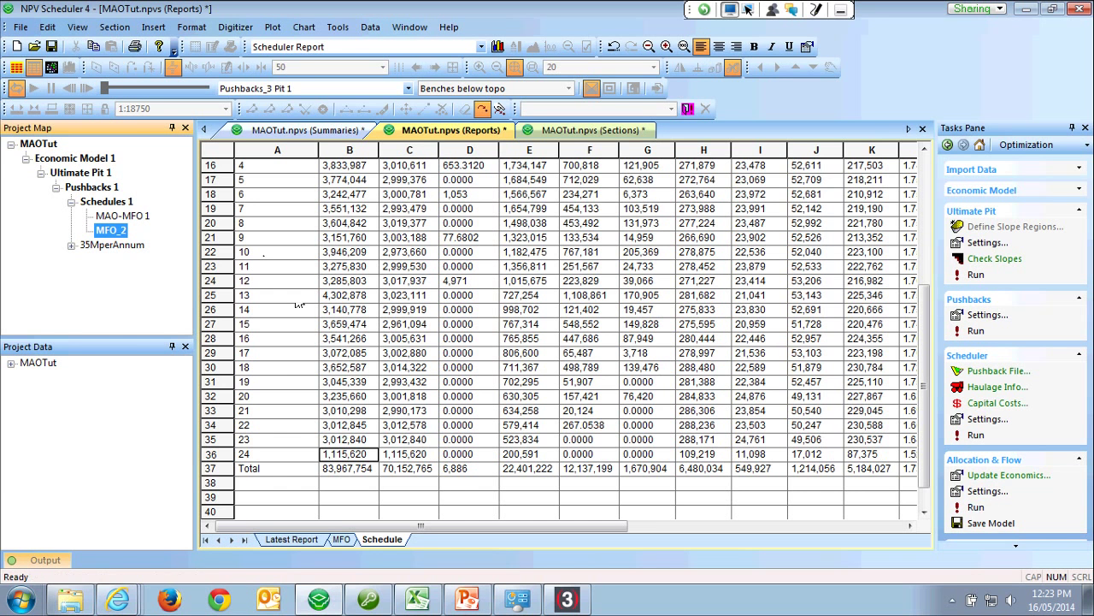
pyautogui.click(988, 491)
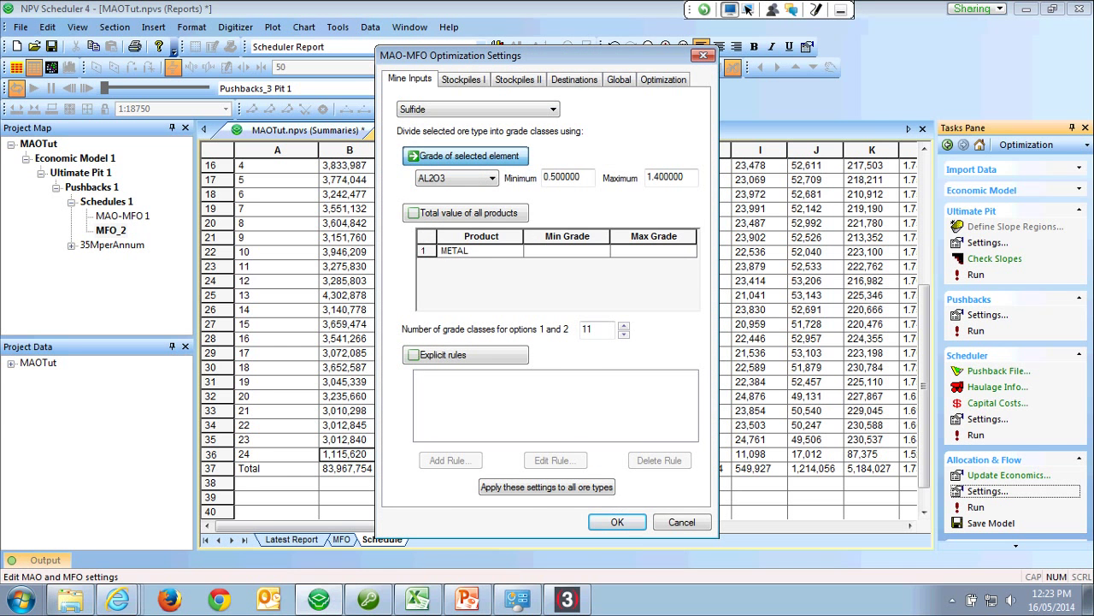
pyautogui.click(663, 78)
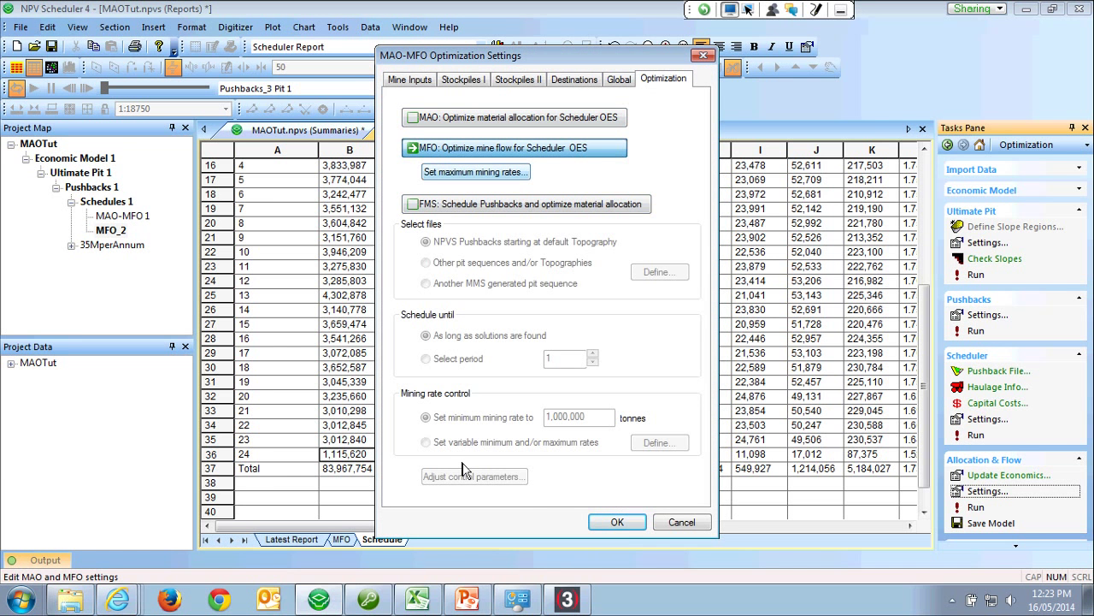
pyautogui.press('space')
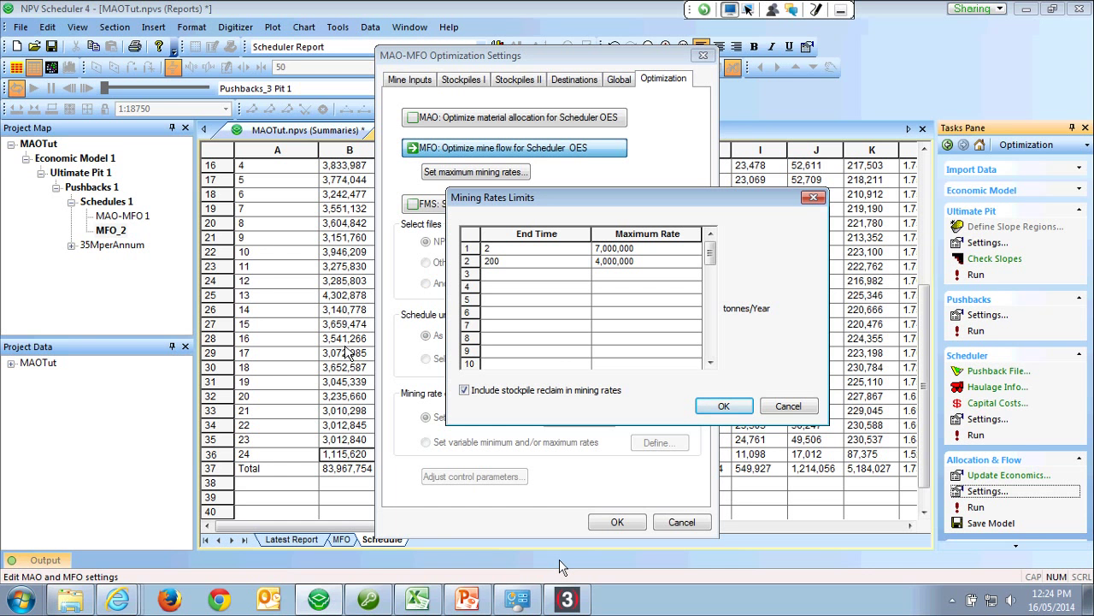
pyautogui.press('Escape')
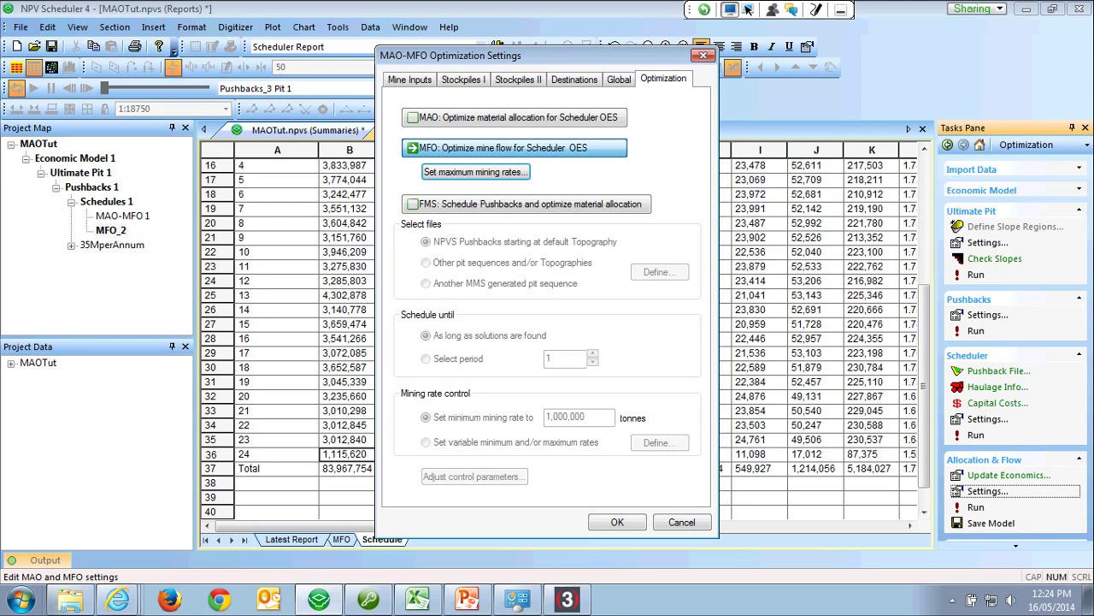
pyautogui.press('Escape')
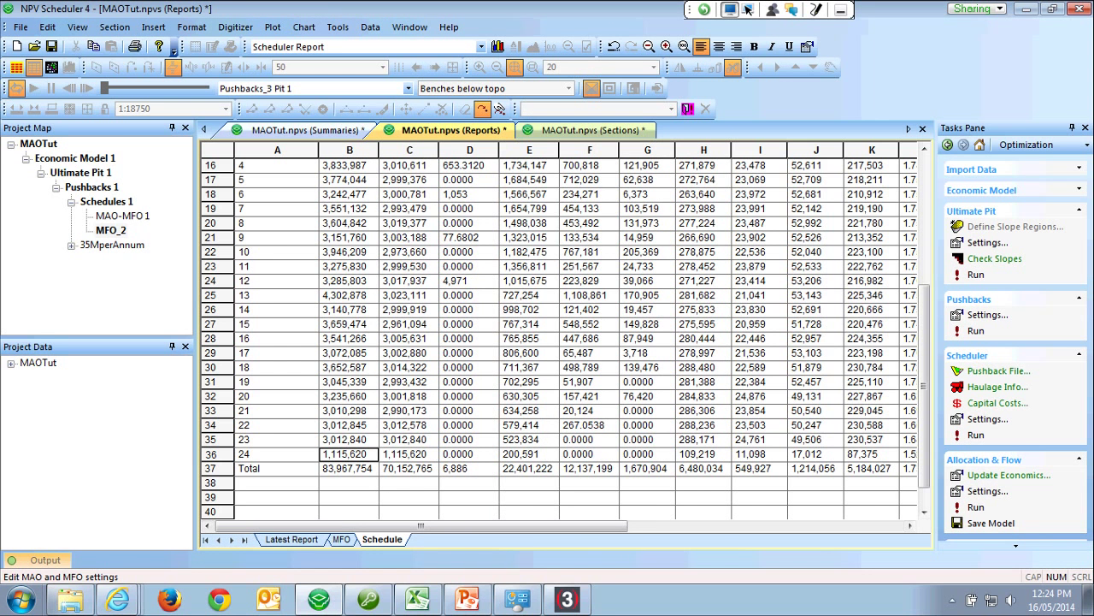
# View the MFO versus MAO results summary for MFO_2 and the results summary for MAO-MFO 1.
pyautogui.scroll(5, 560, 333)
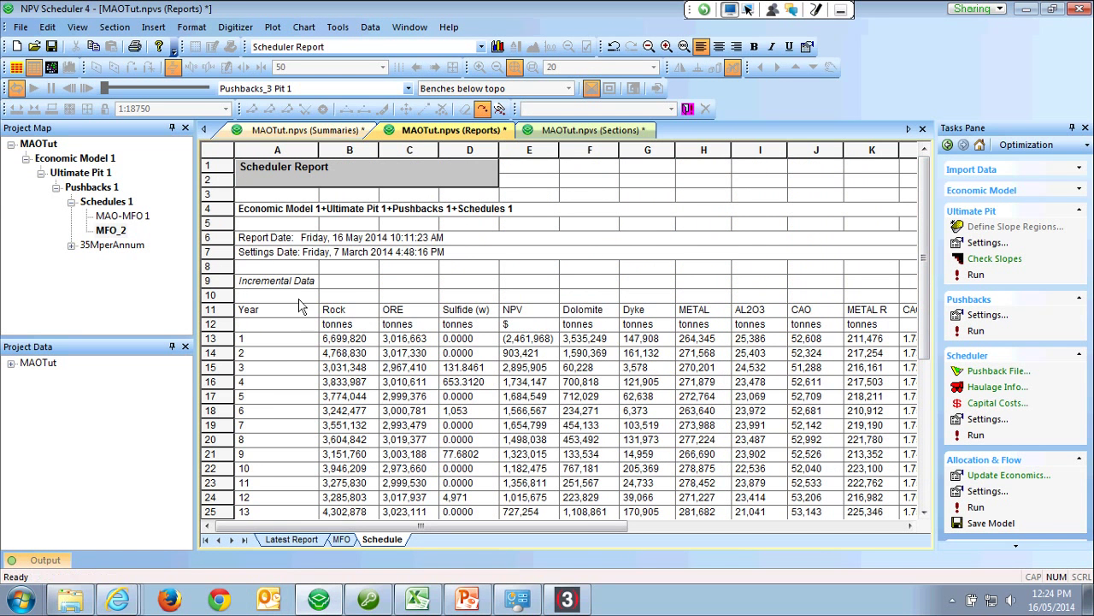
pyautogui.click(299, 130)
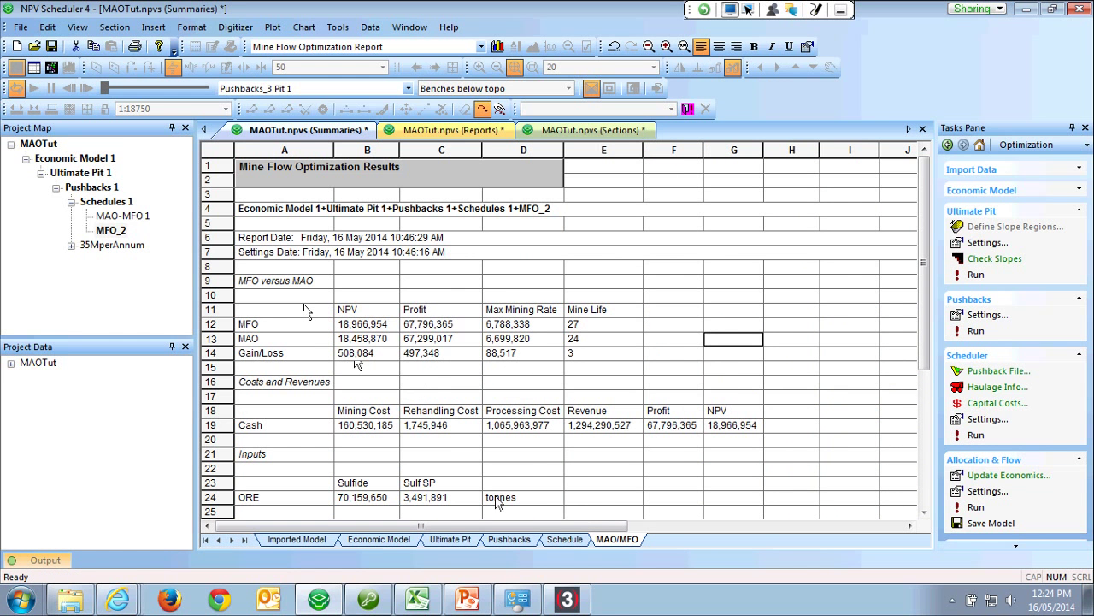
pyautogui.click(123, 216)
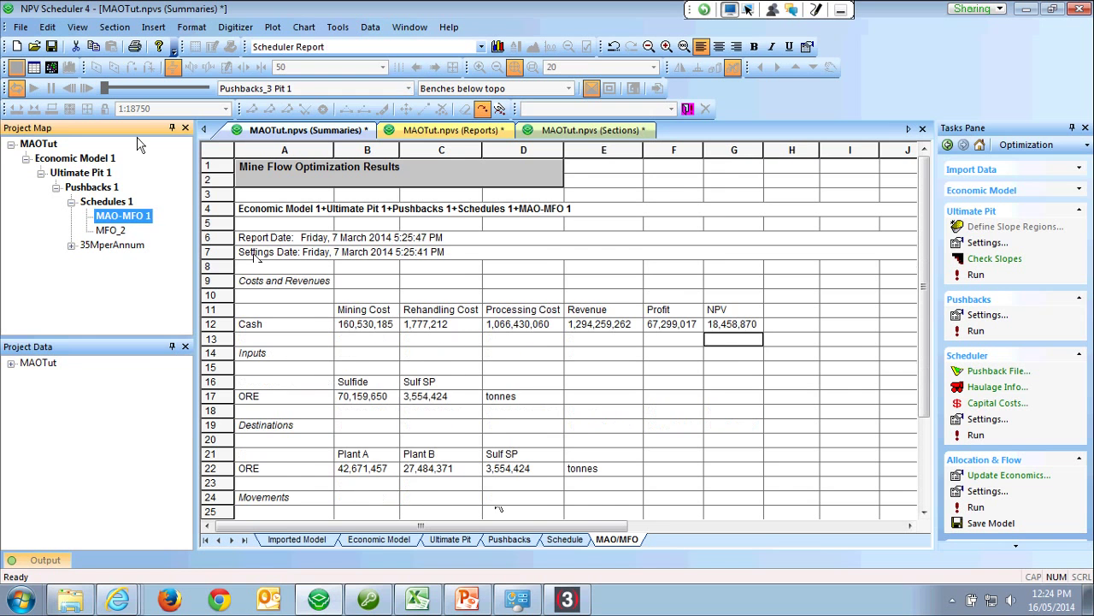
pyautogui.press('Up')
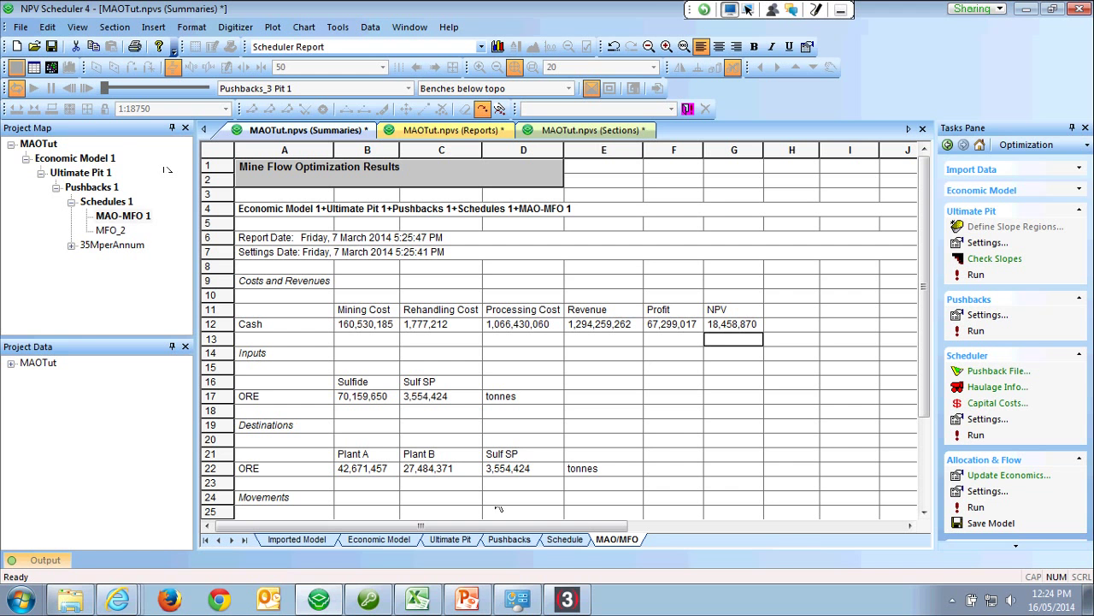
# Reactivate MFO_2 and compare its NPV with the MAO NPV in the results summary.
pyautogui.click(110, 230)
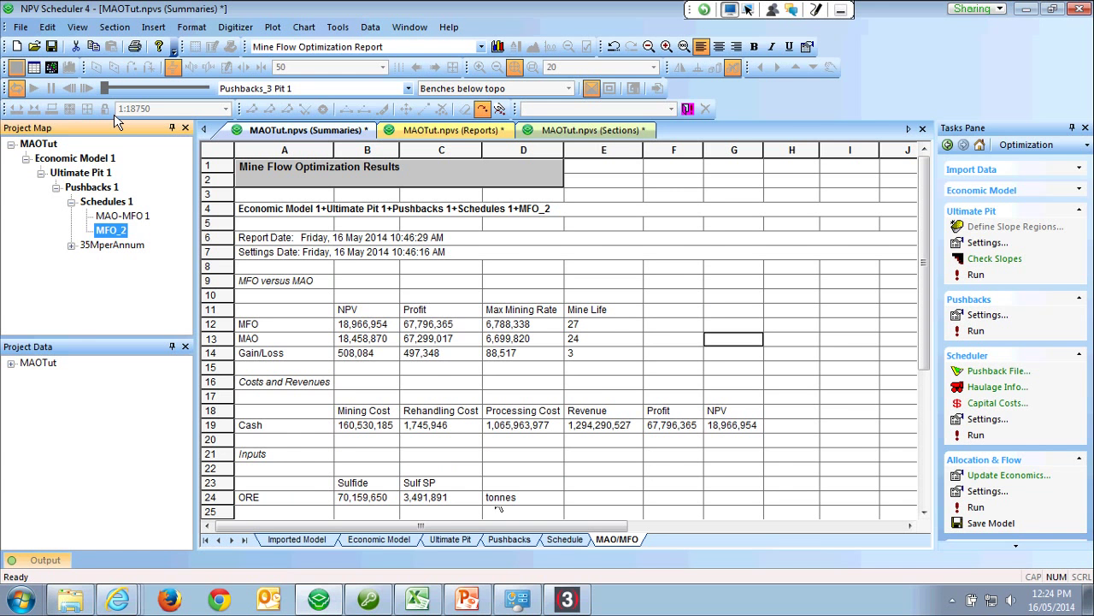
pyautogui.doubleClick(729, 425)
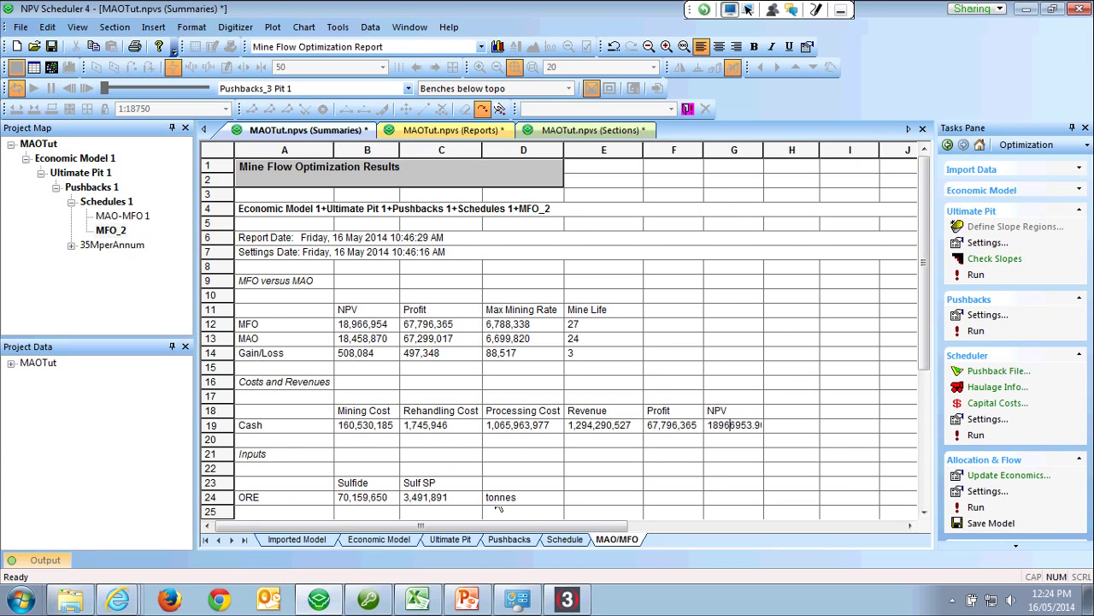
pyautogui.press('Return')
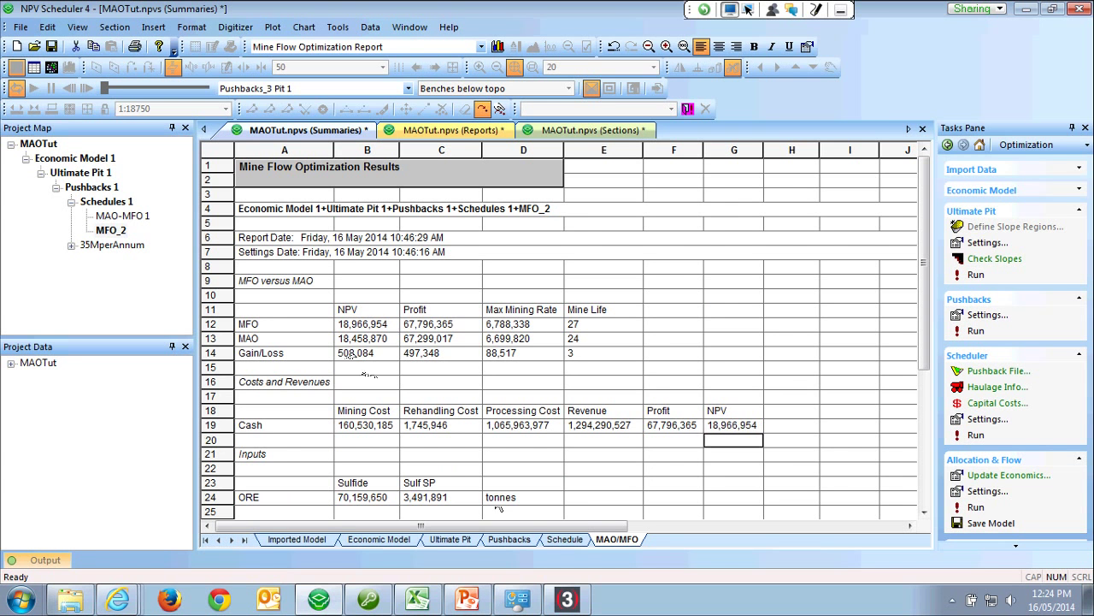
pyautogui.click(352, 338)
pyautogui.press('Left')
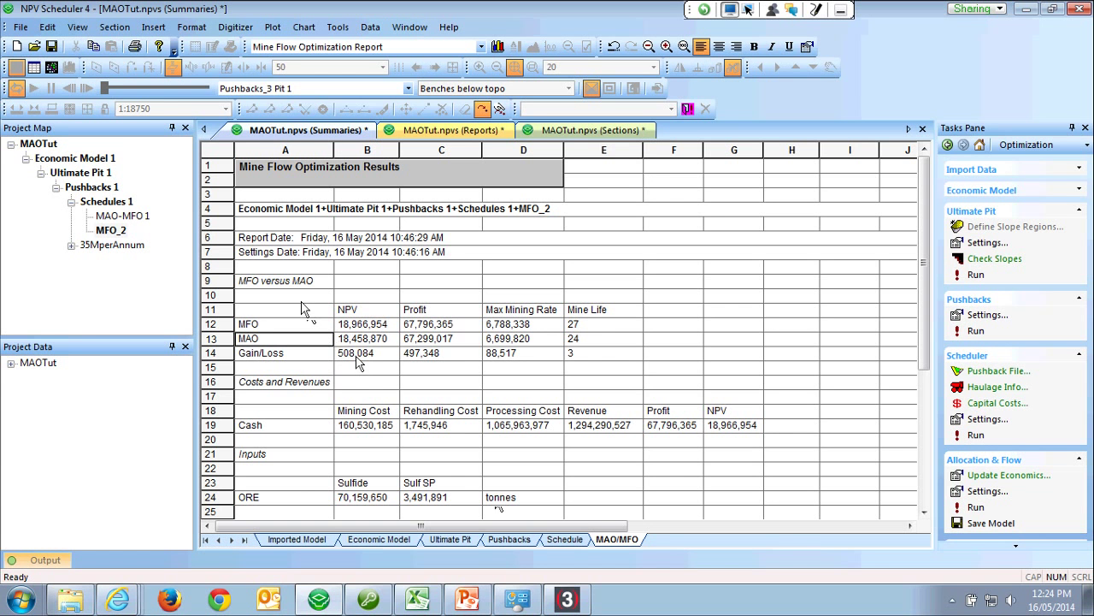
# Compare the MFO and MAO rows, including mine life, in the results summary and switch to the PowerPoint presentation.
pyautogui.press('Up')
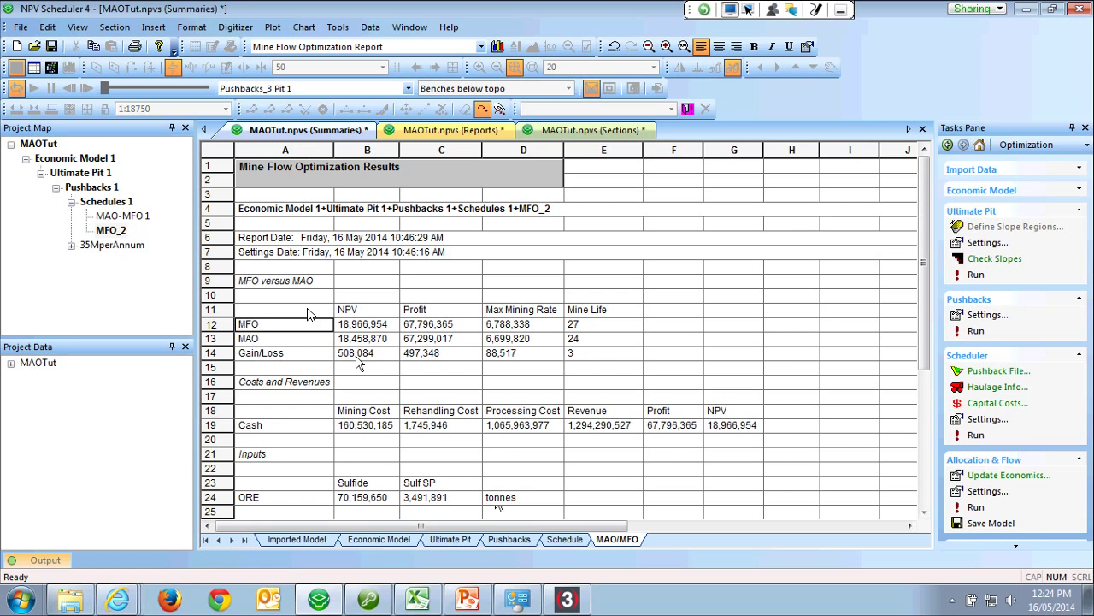
pyautogui.click(603, 352)
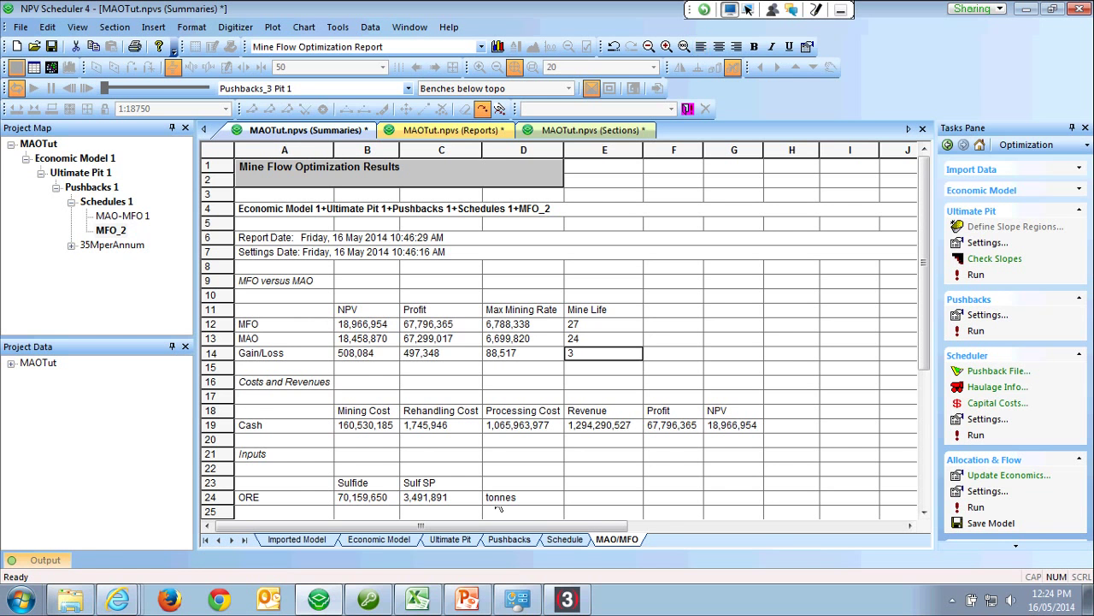
pyautogui.press('Up')
pyautogui.press('Up')
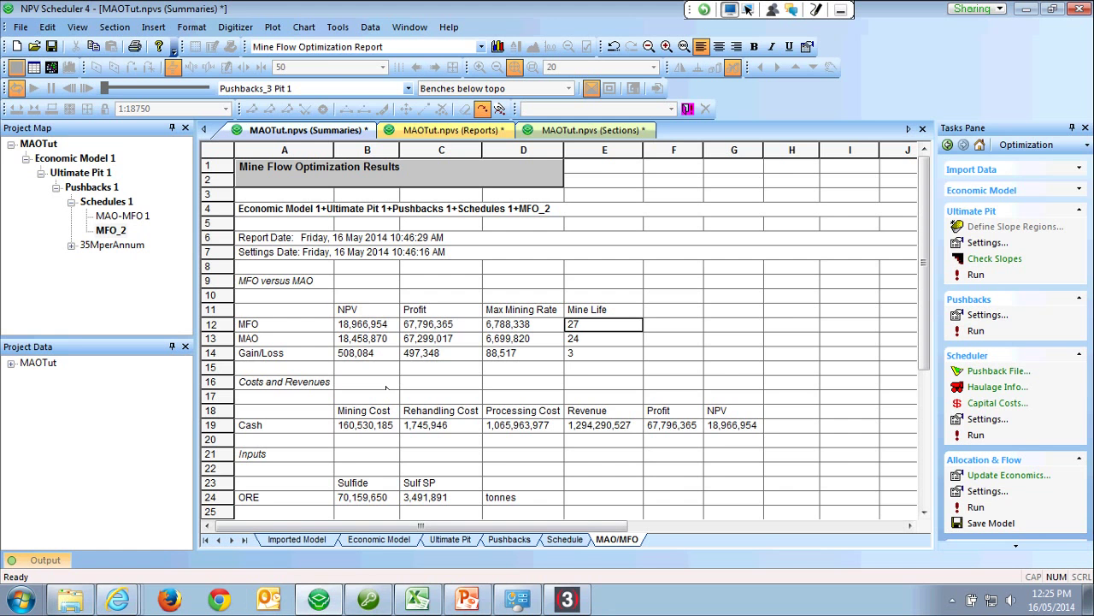
pyautogui.click(466, 598)
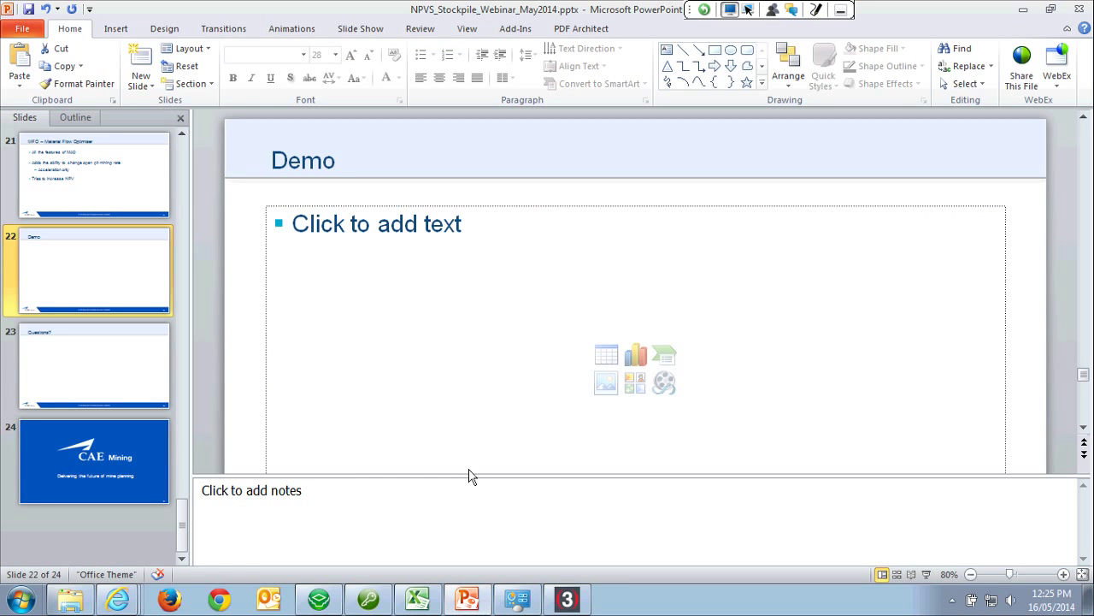
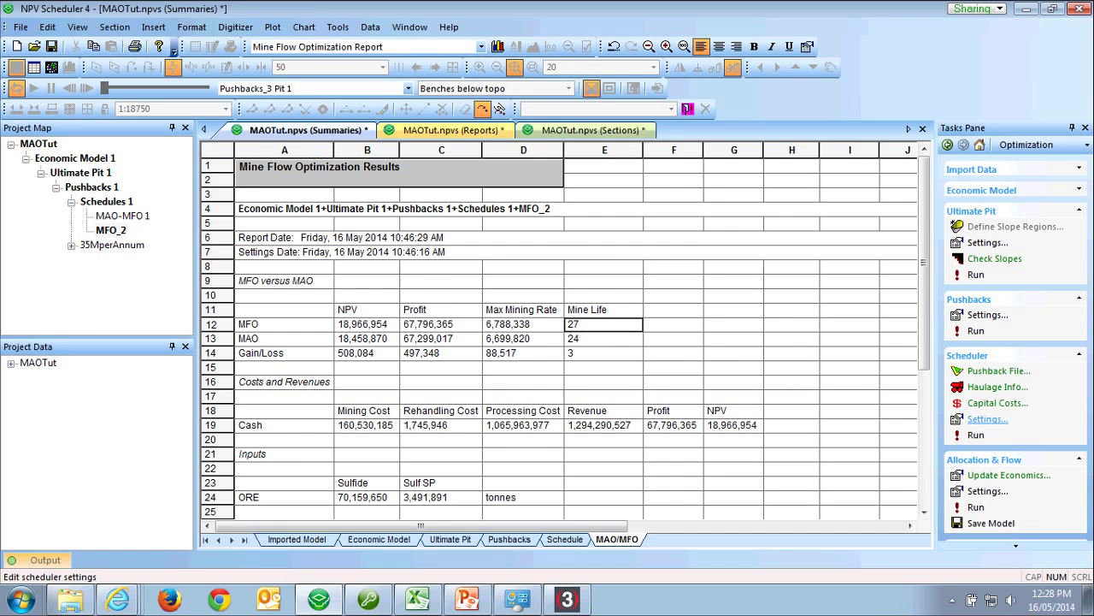
# Review the Scheduler's capital cost inputs by pushback and by time period in NPV Scheduler without changing them.
pyautogui.click(996, 402)
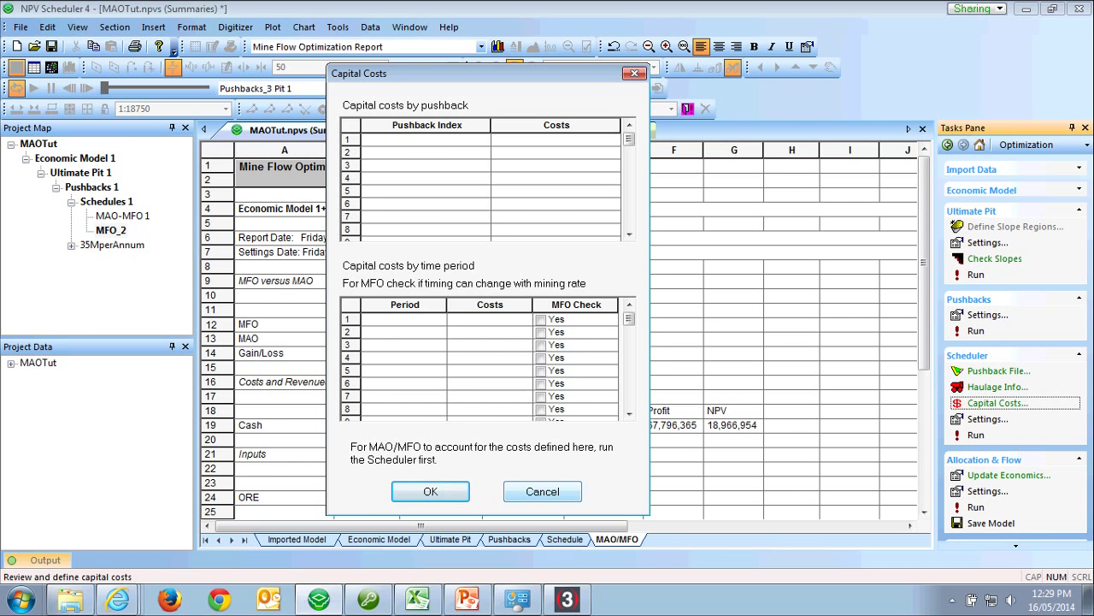
pyautogui.press('Return')
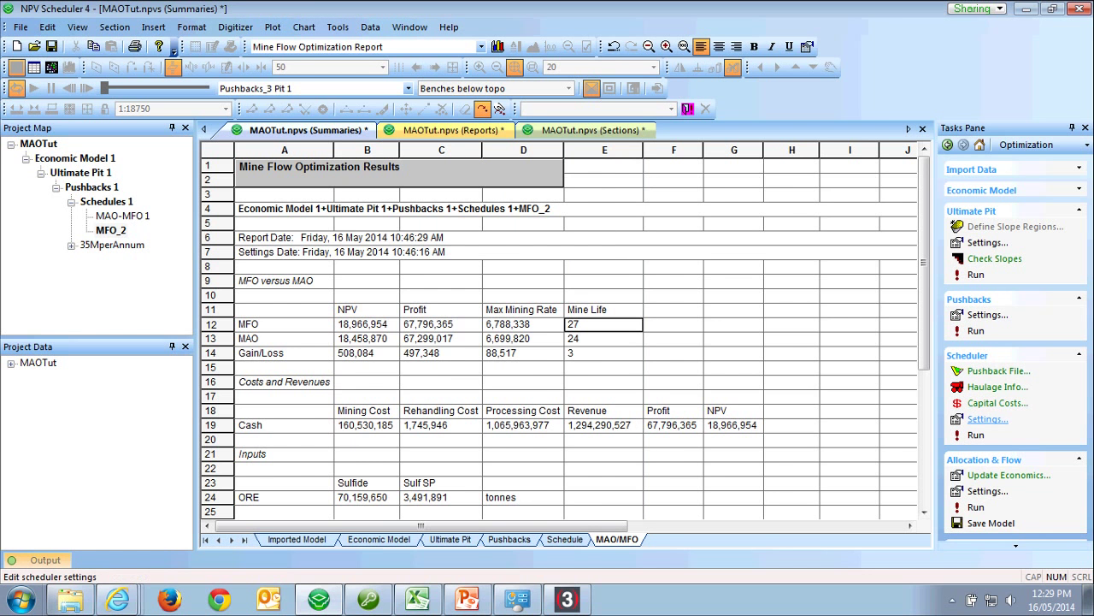
# Add a rate-per-year target labelled RocktT to the Scheduler settings, with a numerator of 1 for Rock.
pyautogui.click(987, 419)
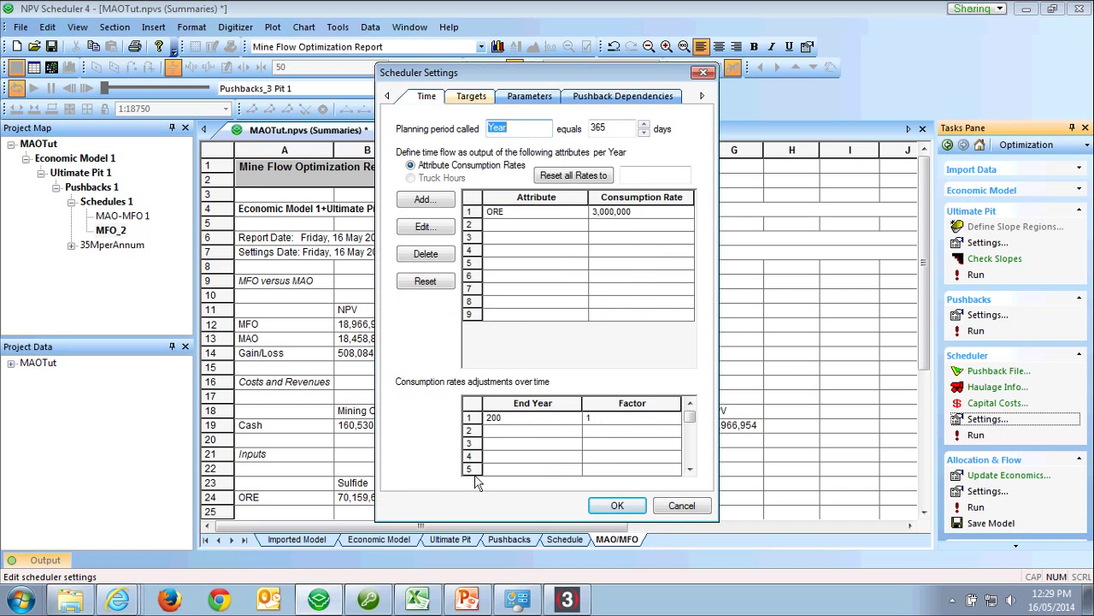
pyautogui.hotkey('ctrl', 'Tab')
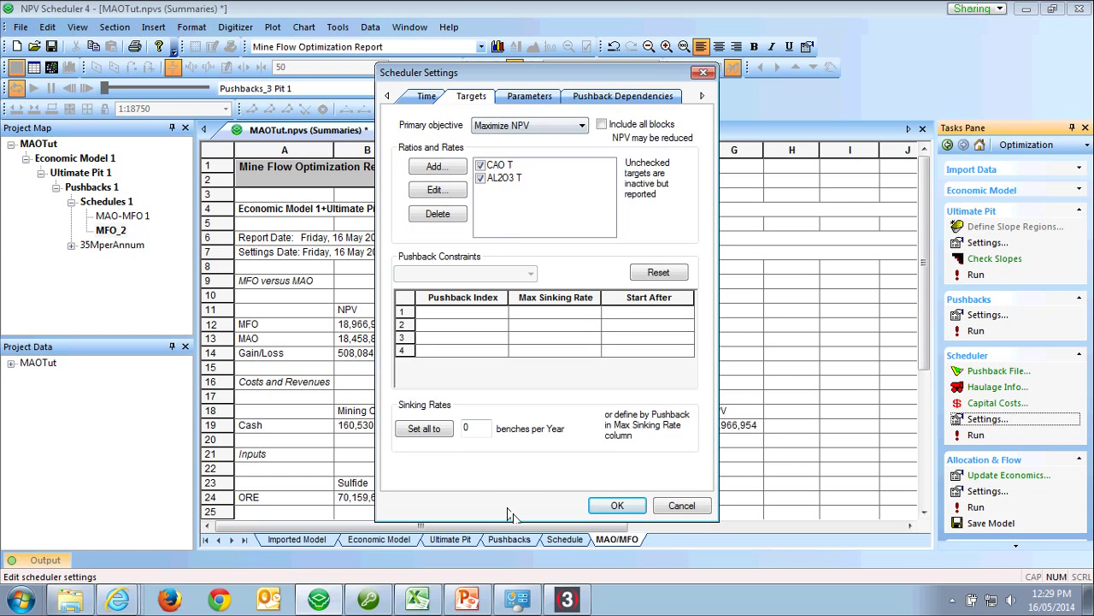
pyautogui.press('Tab')
pyautogui.press('Return')
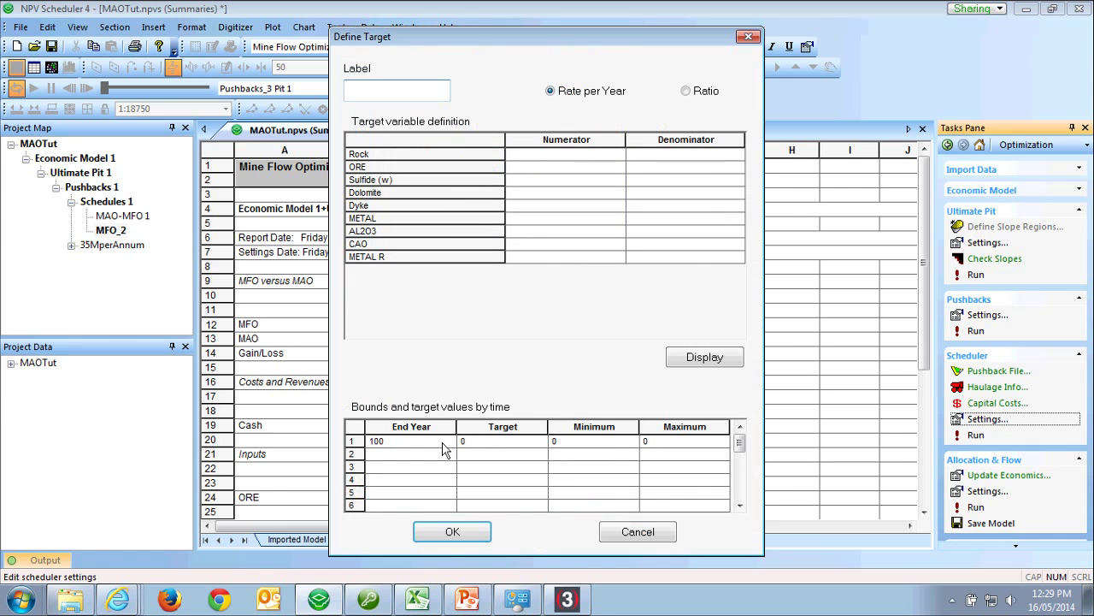
pyautogui.write('1')
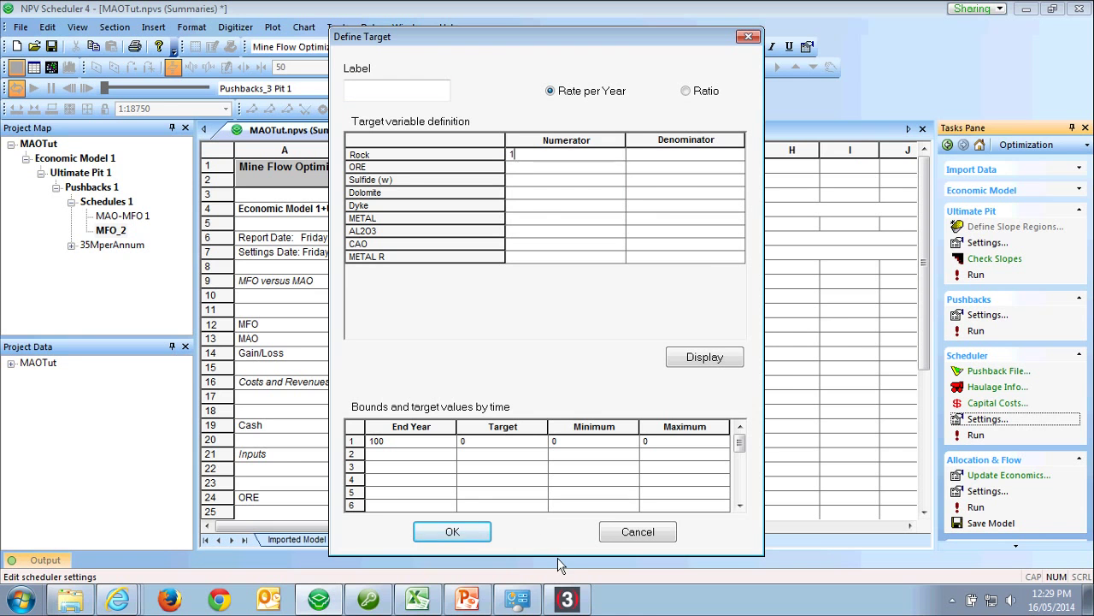
pyautogui.press('Tab')
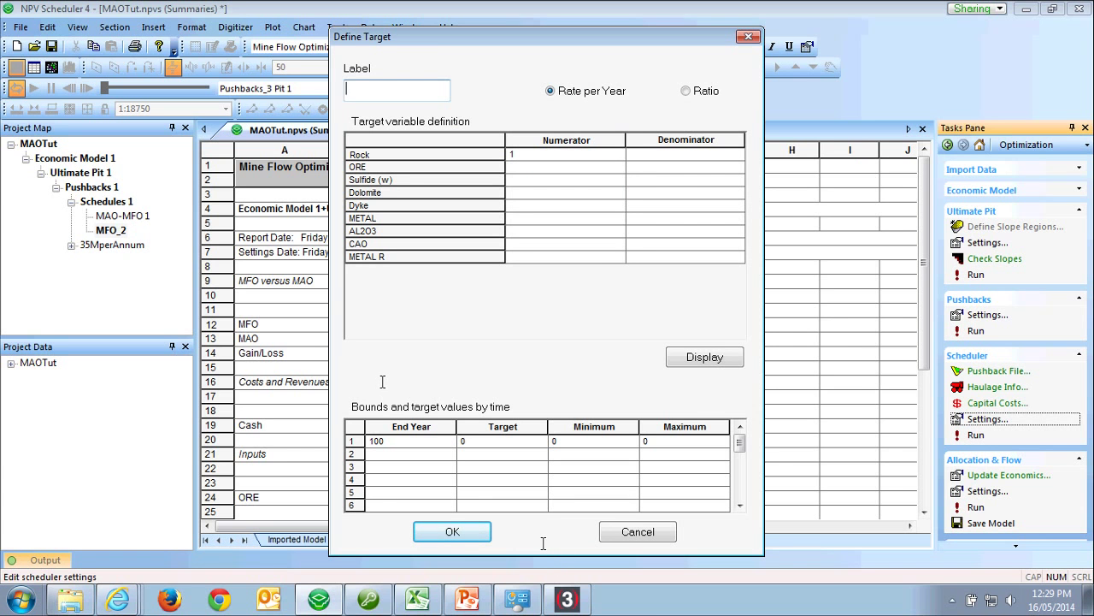
pyautogui.write('RockT')
pyautogui.press('Tab')
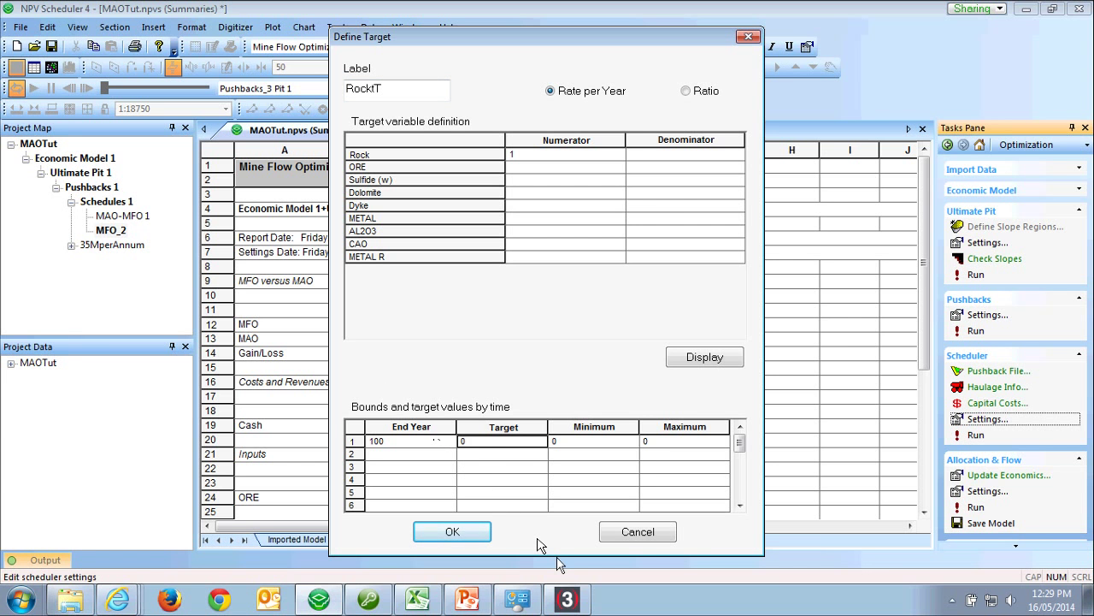
# Give the RocktT target a maximum of 7,000,000 and a target value of 5,000,000 up to end year 100.
pyautogui.press('Tab')
pyautogui.press('Tab')
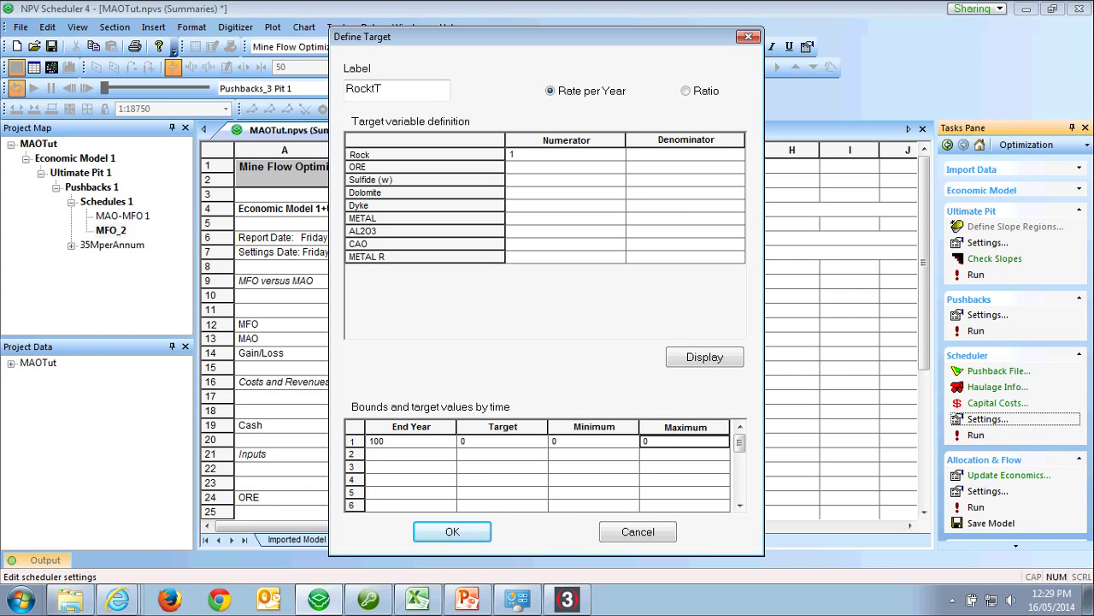
pyautogui.write('7000000')
pyautogui.click(594, 440)
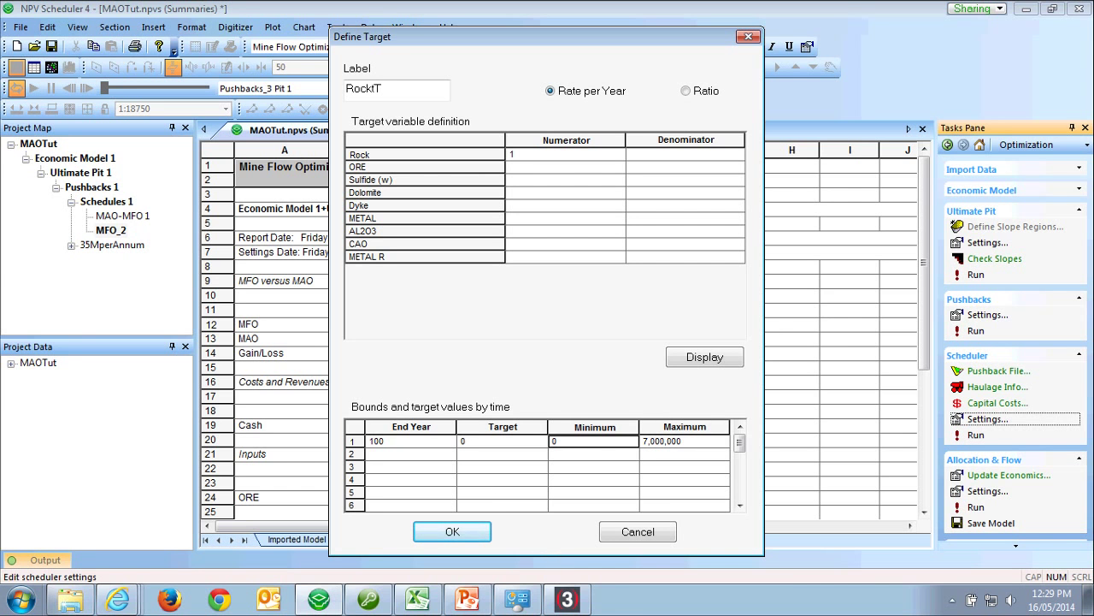
pyautogui.hotkey('shift', 'Tab')
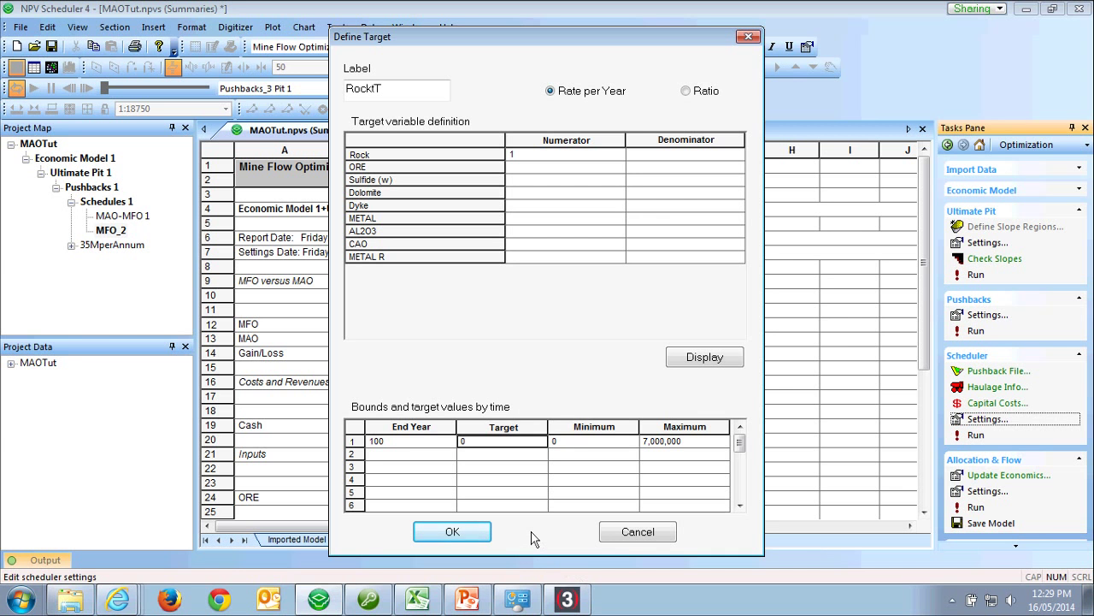
pyautogui.write('5000000')
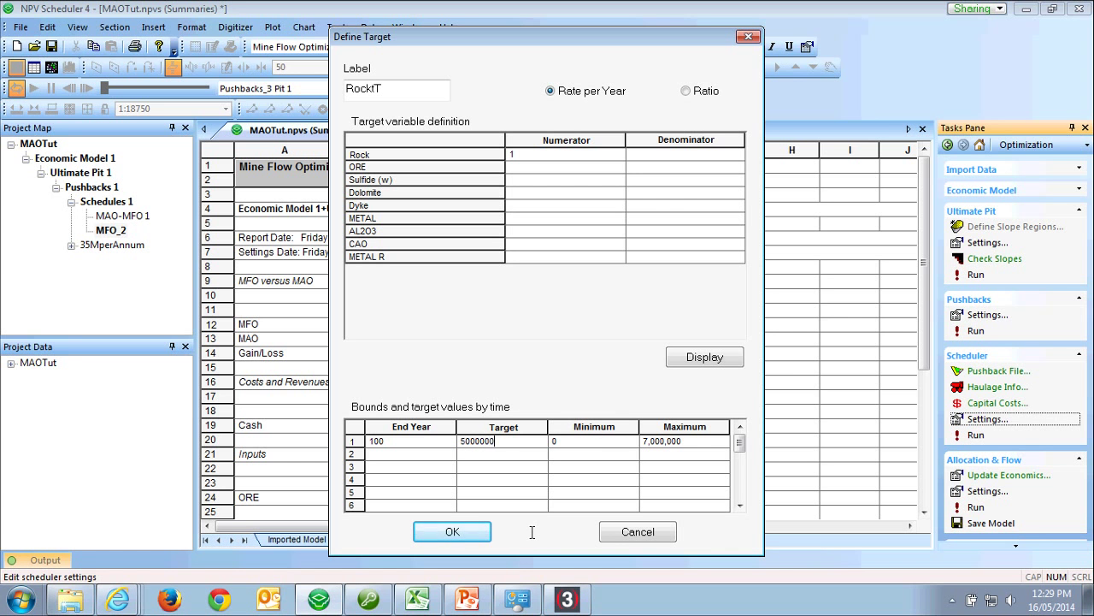
pyautogui.press('Return')
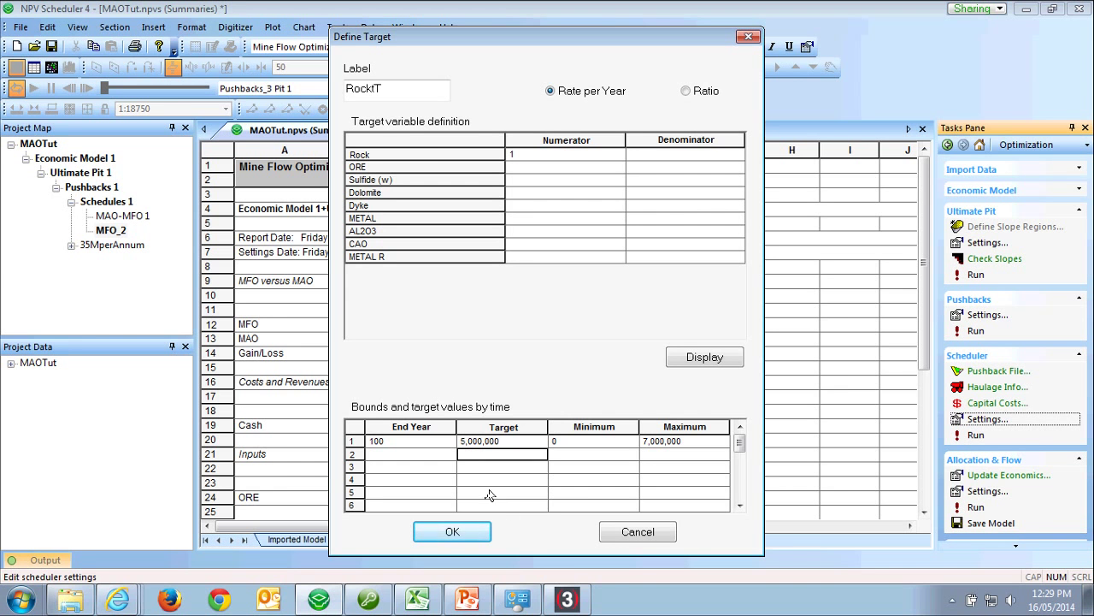
pyautogui.click(453, 531)
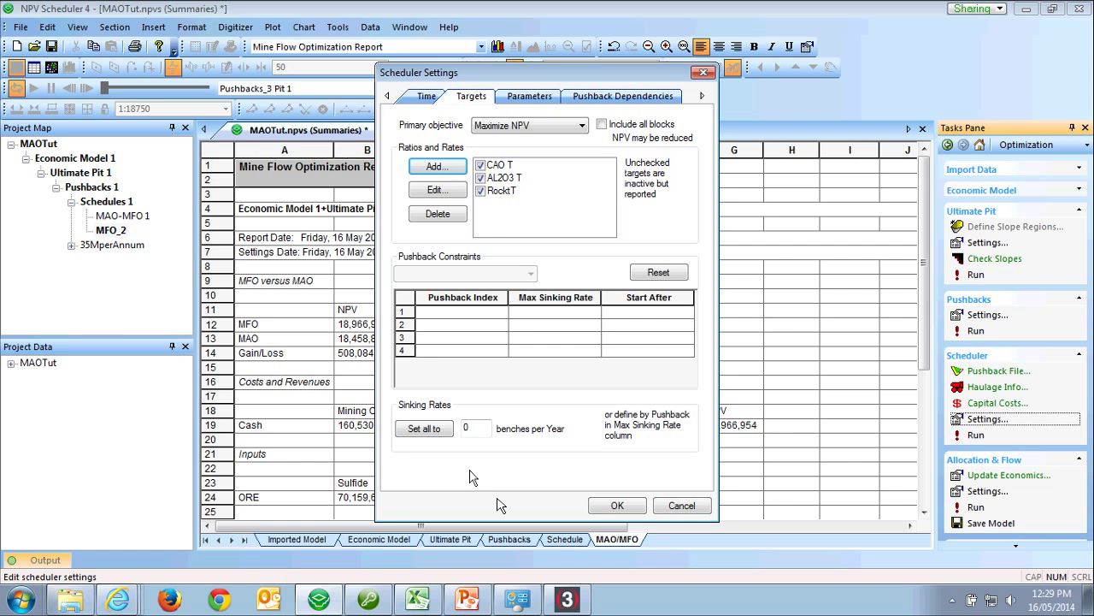
# Set the Scheduler's primary objective to Track RocktT and apply the settings.
pyautogui.click(530, 125)
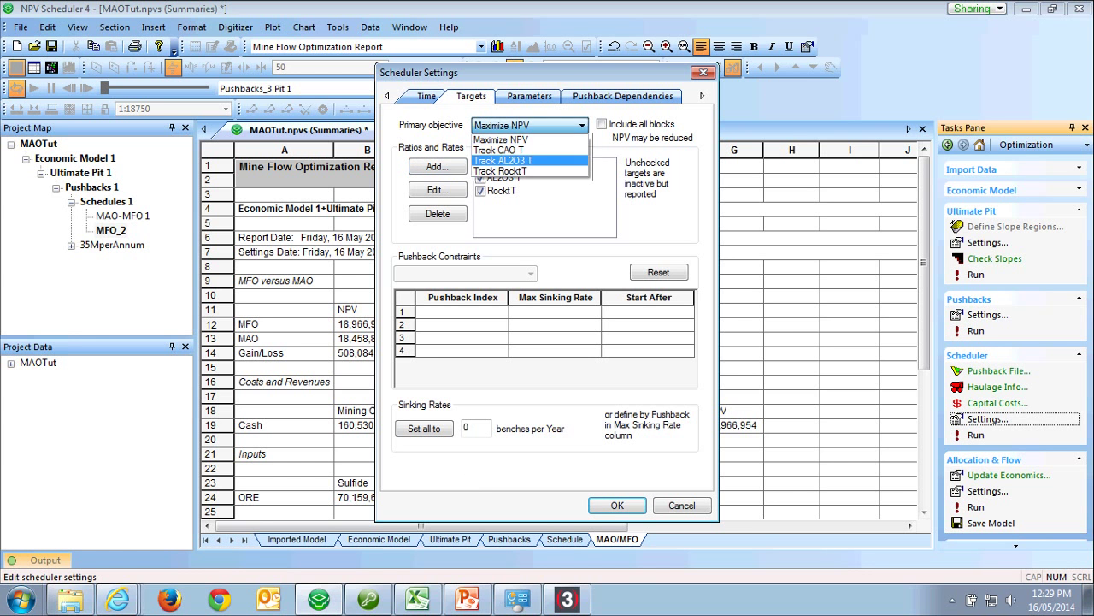
pyautogui.click(513, 173)
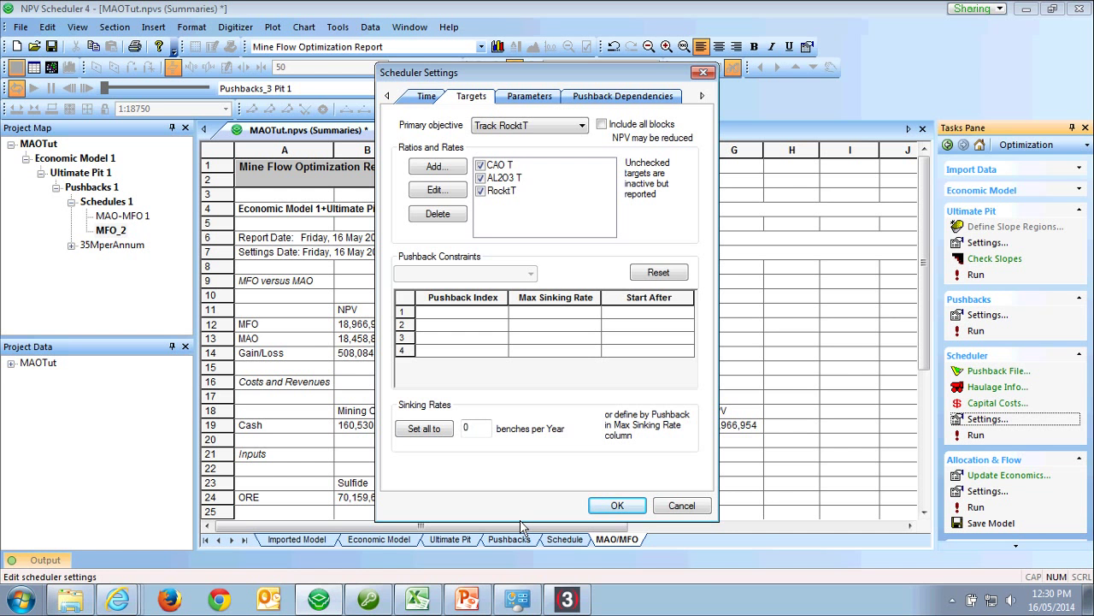
pyautogui.press('Return')
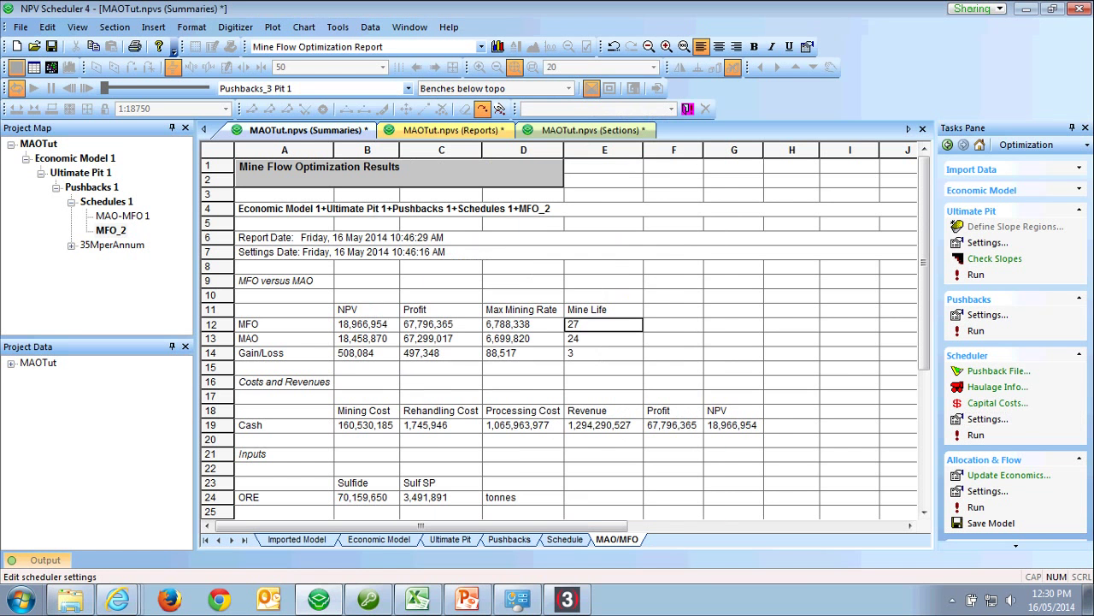